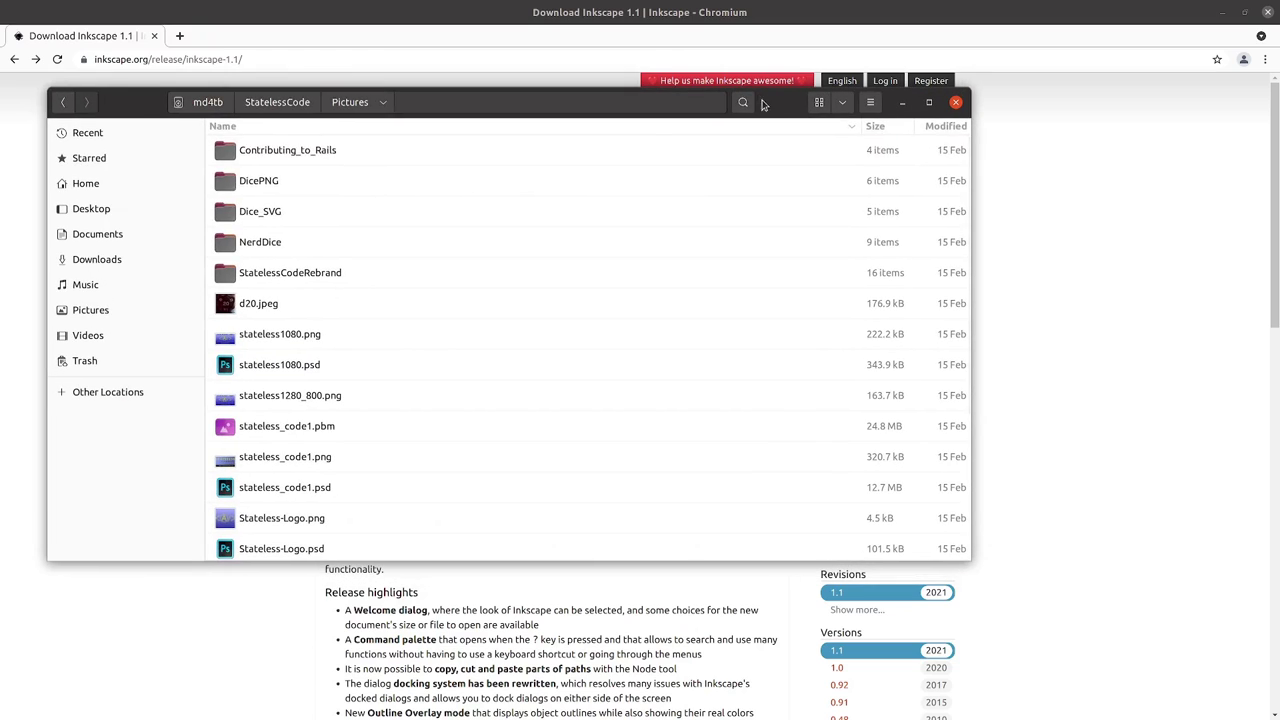
Open the Dice_SVG folder and its d20 subfolder, scrolling down the file list.
double_click(262, 212)
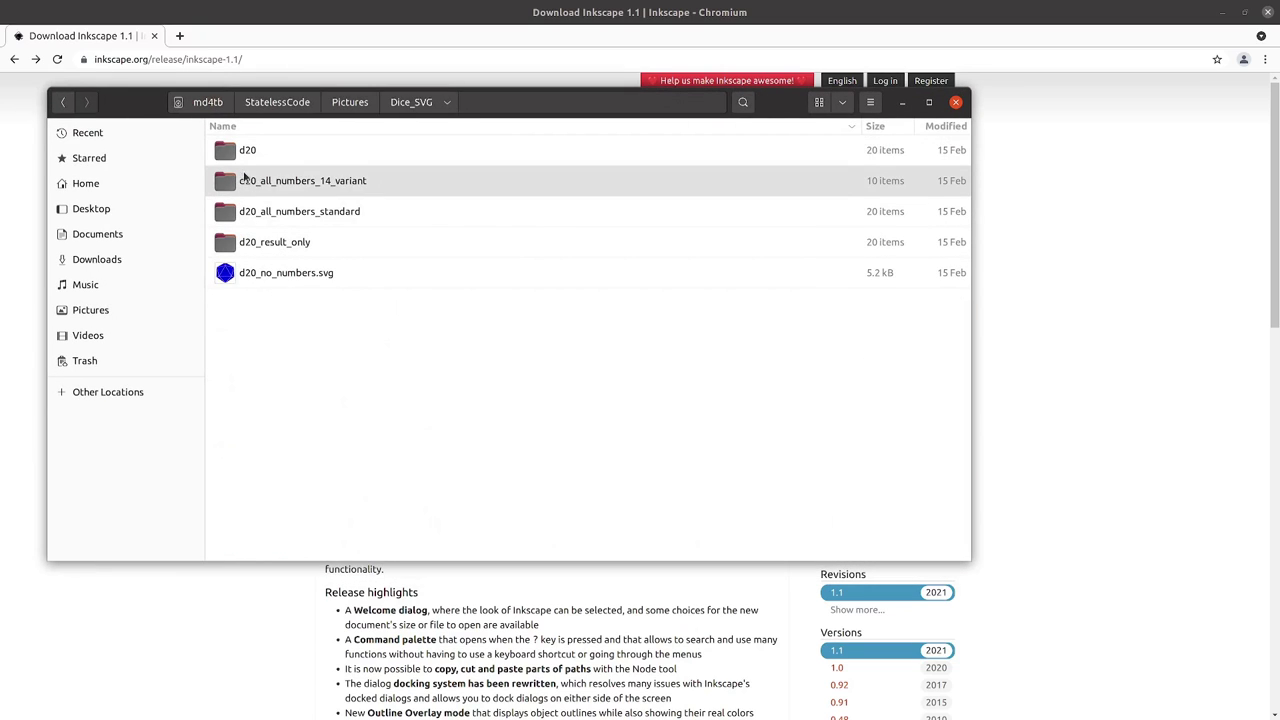
double_click(238, 153)
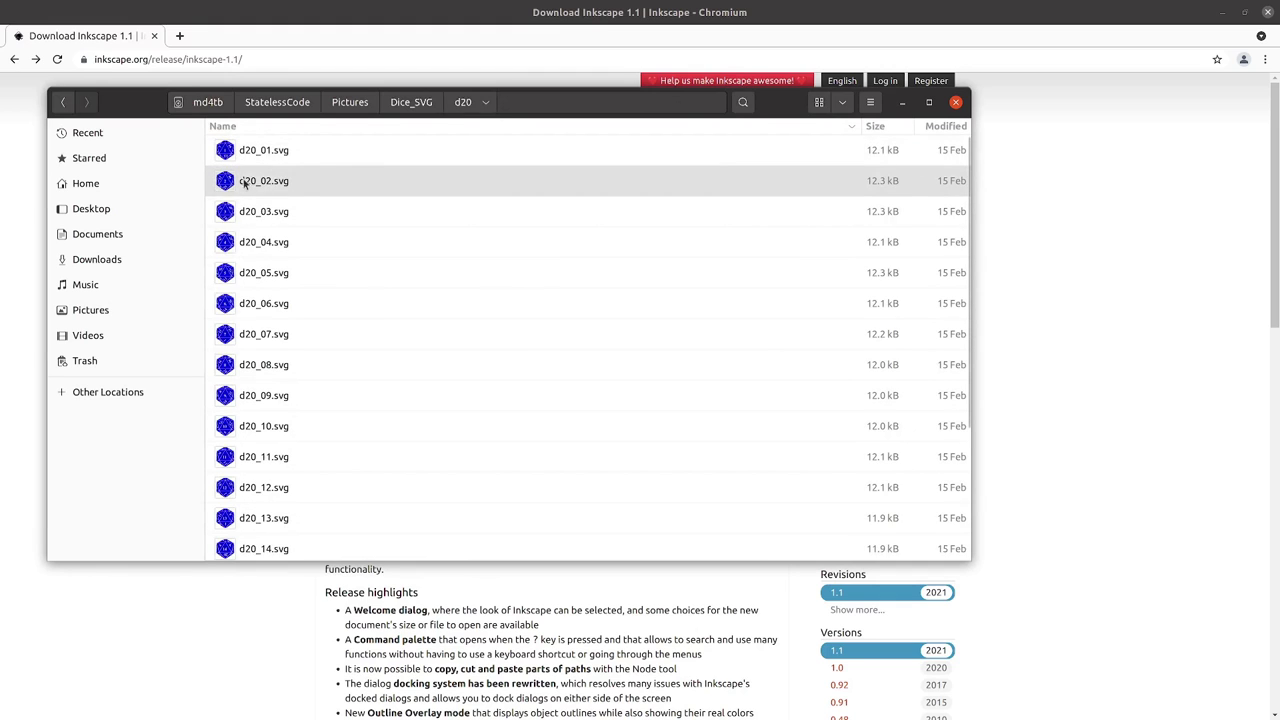
scroll(250, 260, "down", 3)
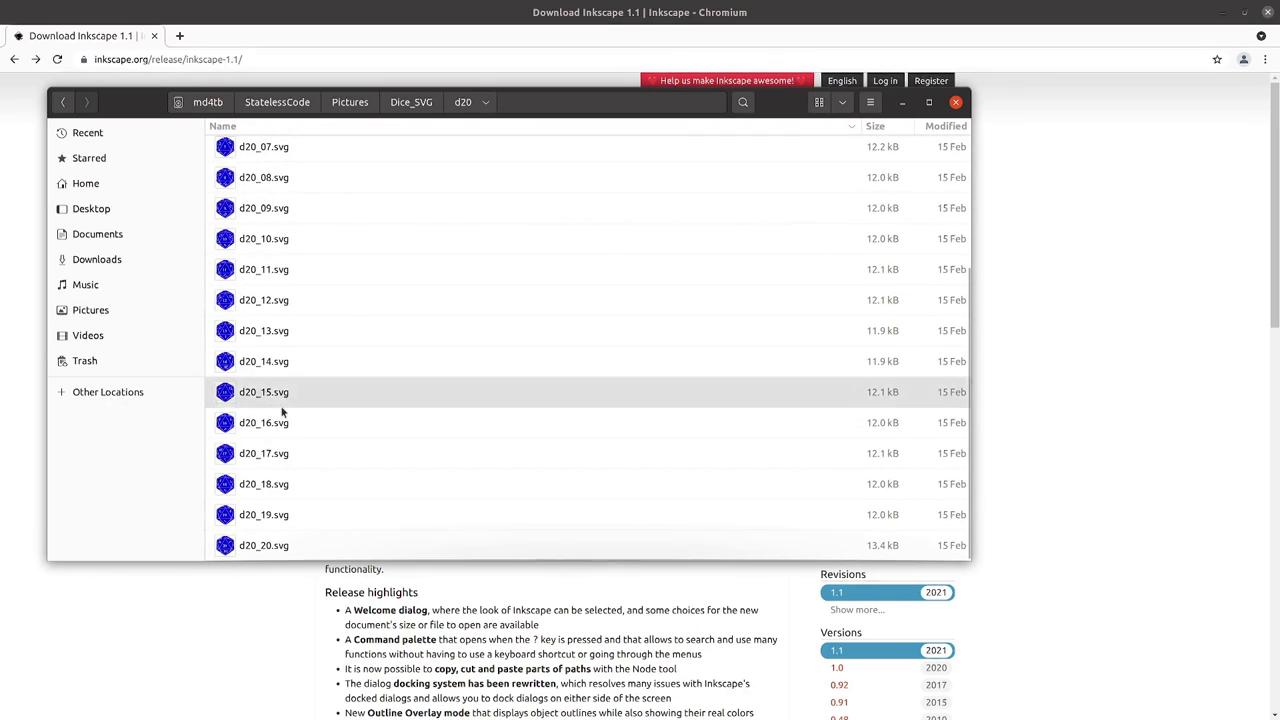
Preview d20_20.svg in Image Viewer, resize the viewer window, then close it.
double_click(226, 546)
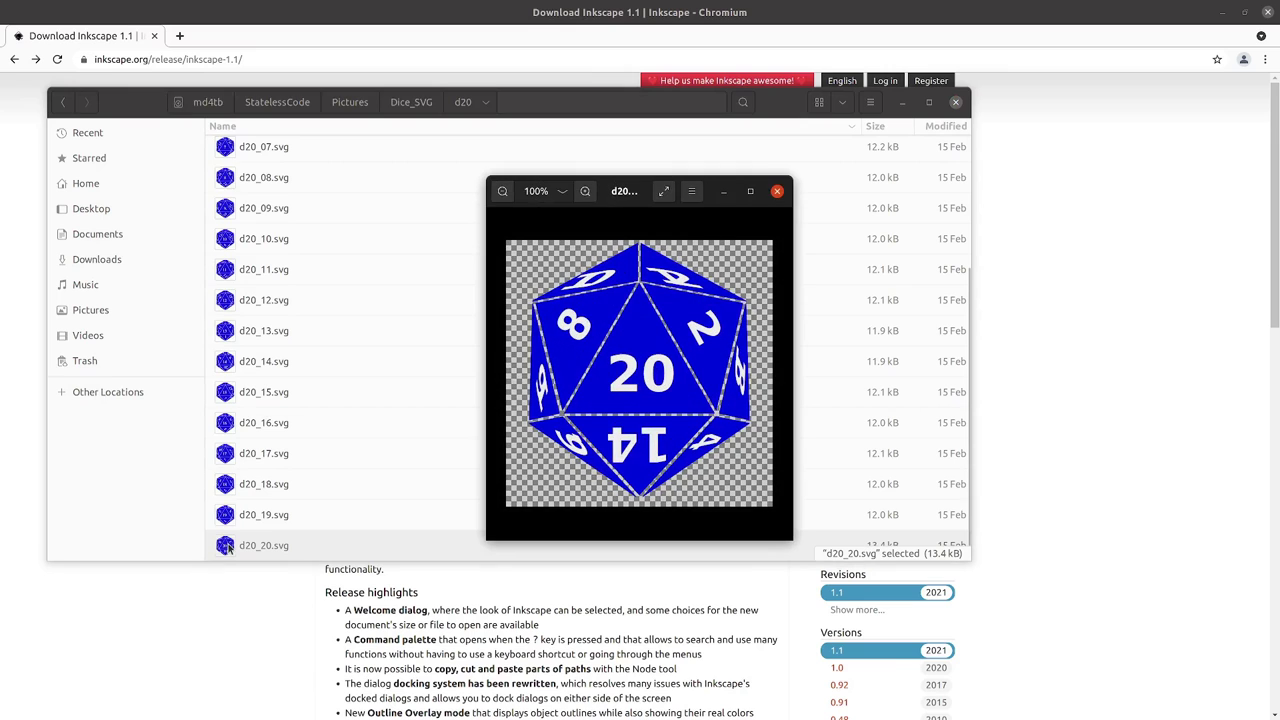
left_click_drag(487, 177, 162, 65)
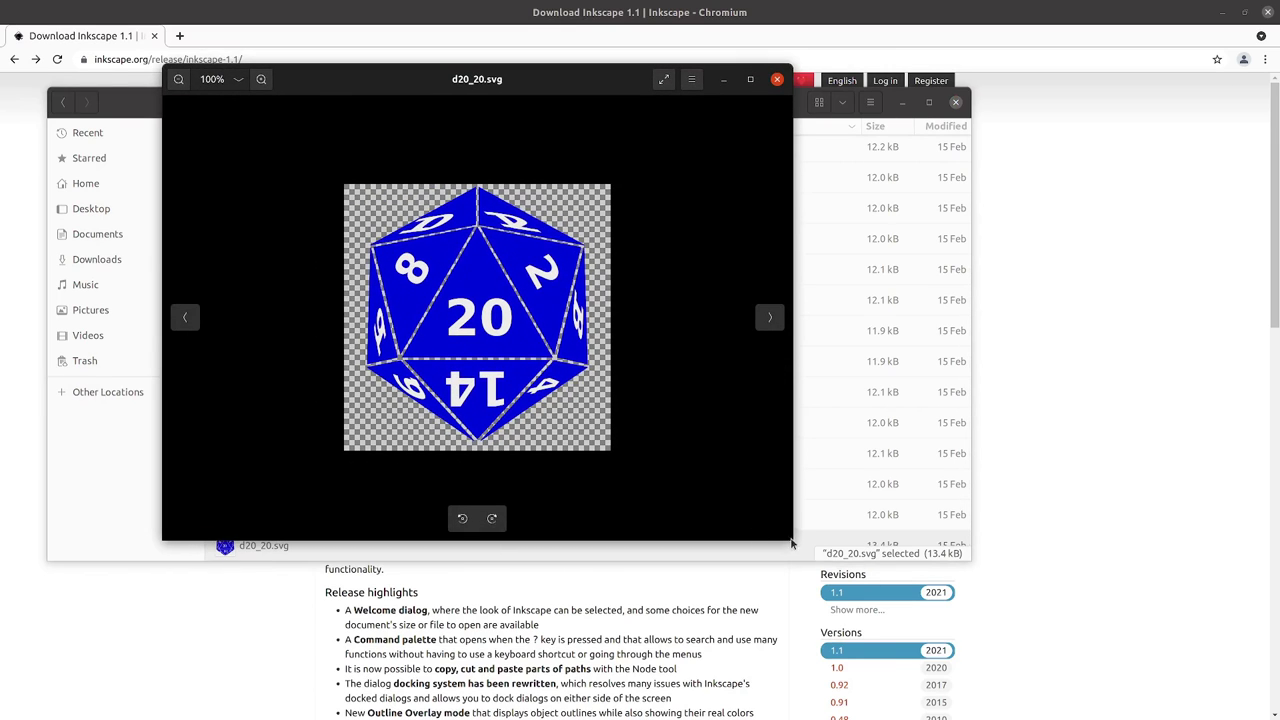
left_click_drag(788, 537, 1110, 700)
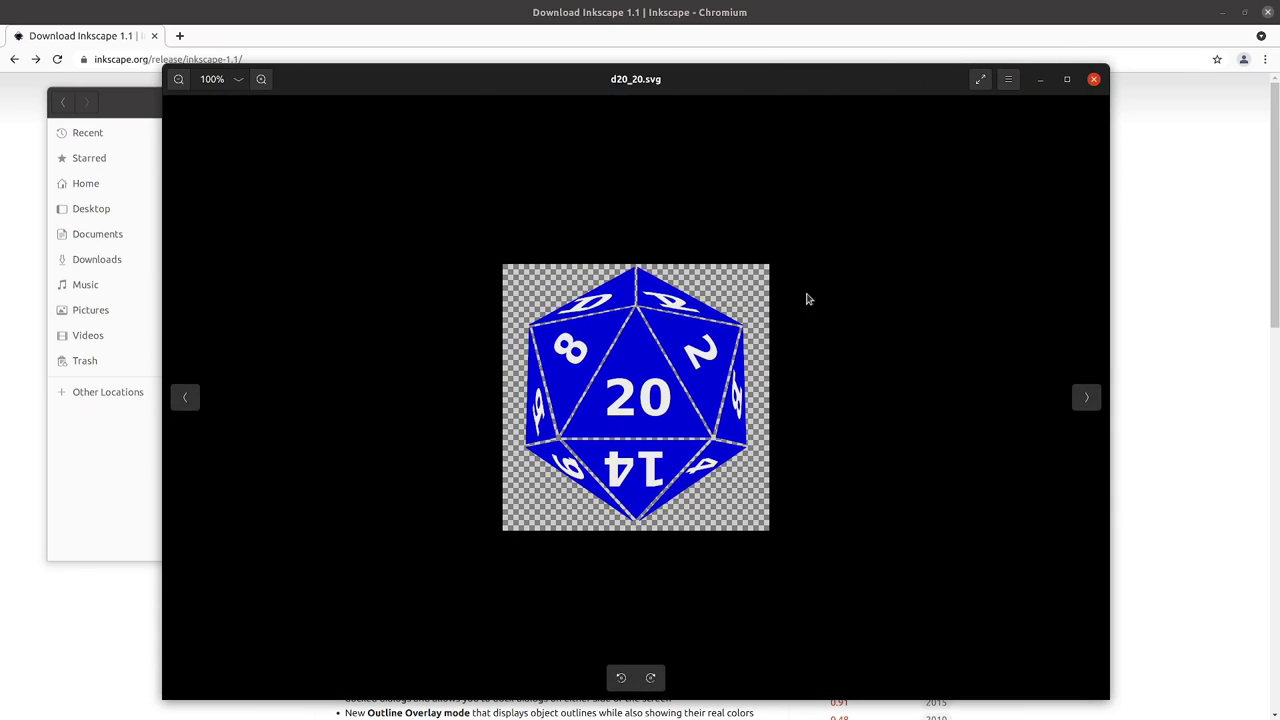
left_click_drag(1090, 685, 576, 314)
left_click_drag(1109, 699, 418, 244)
left_click_drag(400, 190, 723, 420)
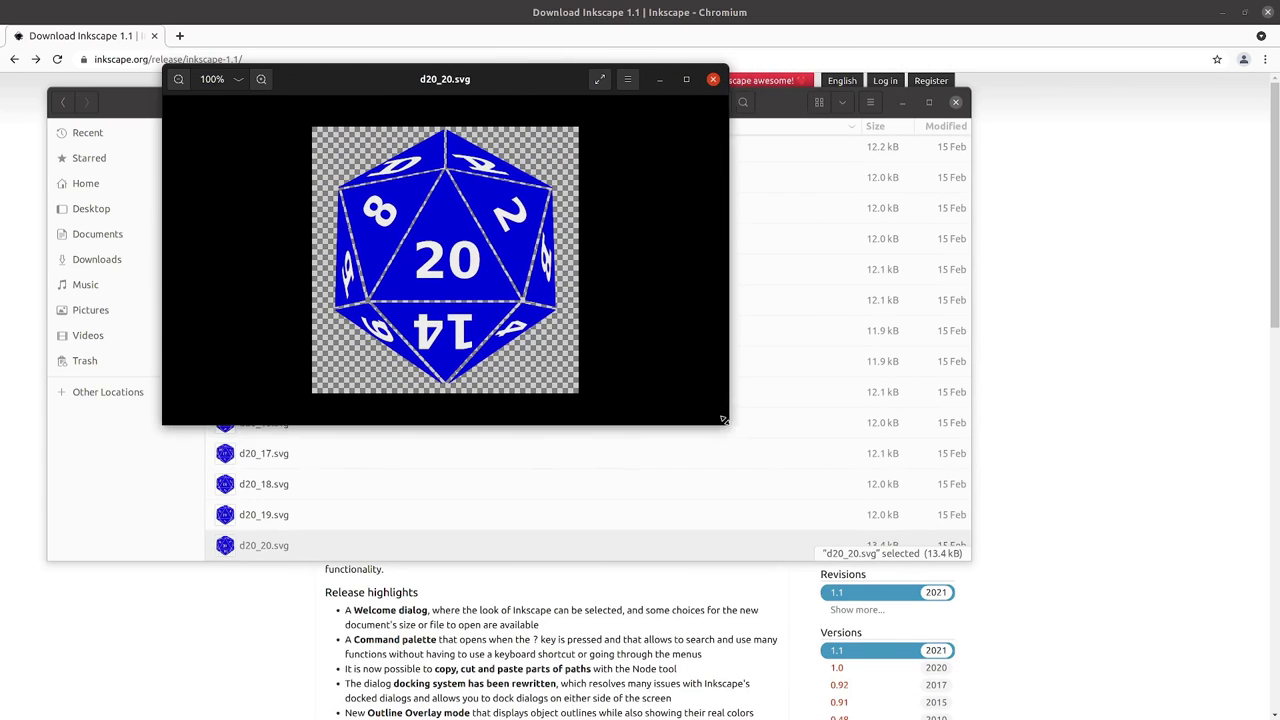
left_click(713, 79)
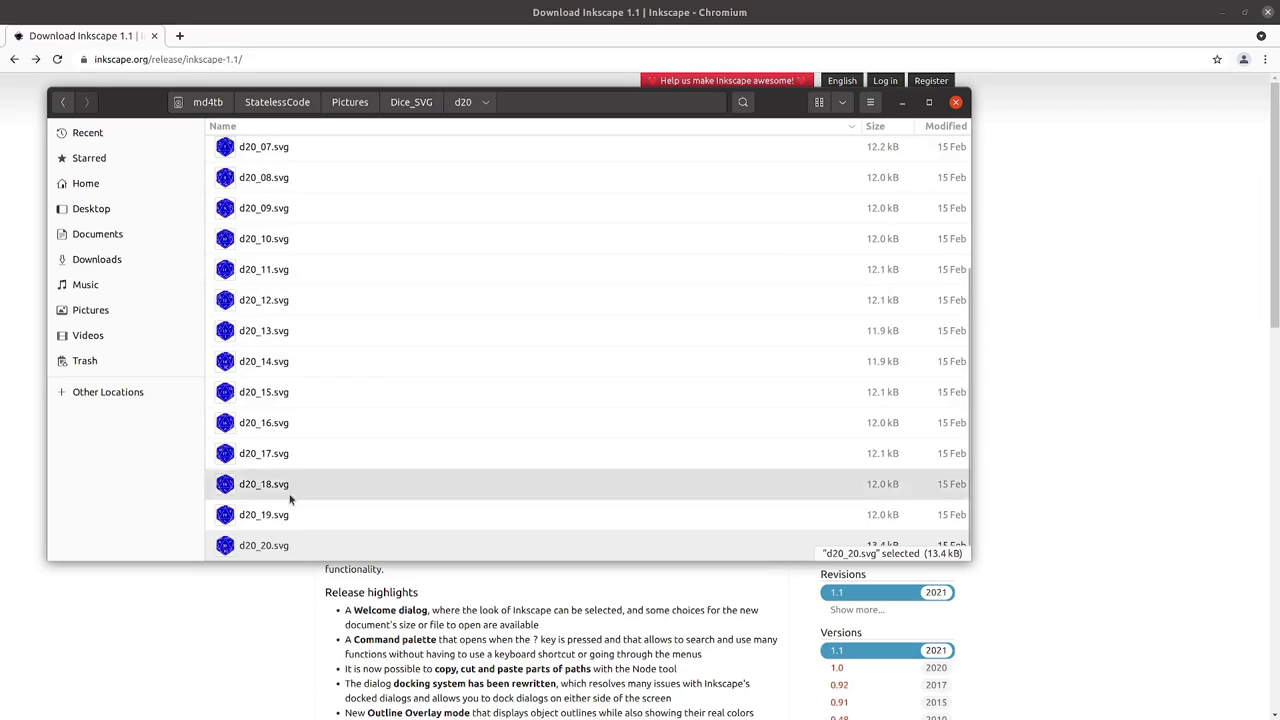
right_click(264, 550)
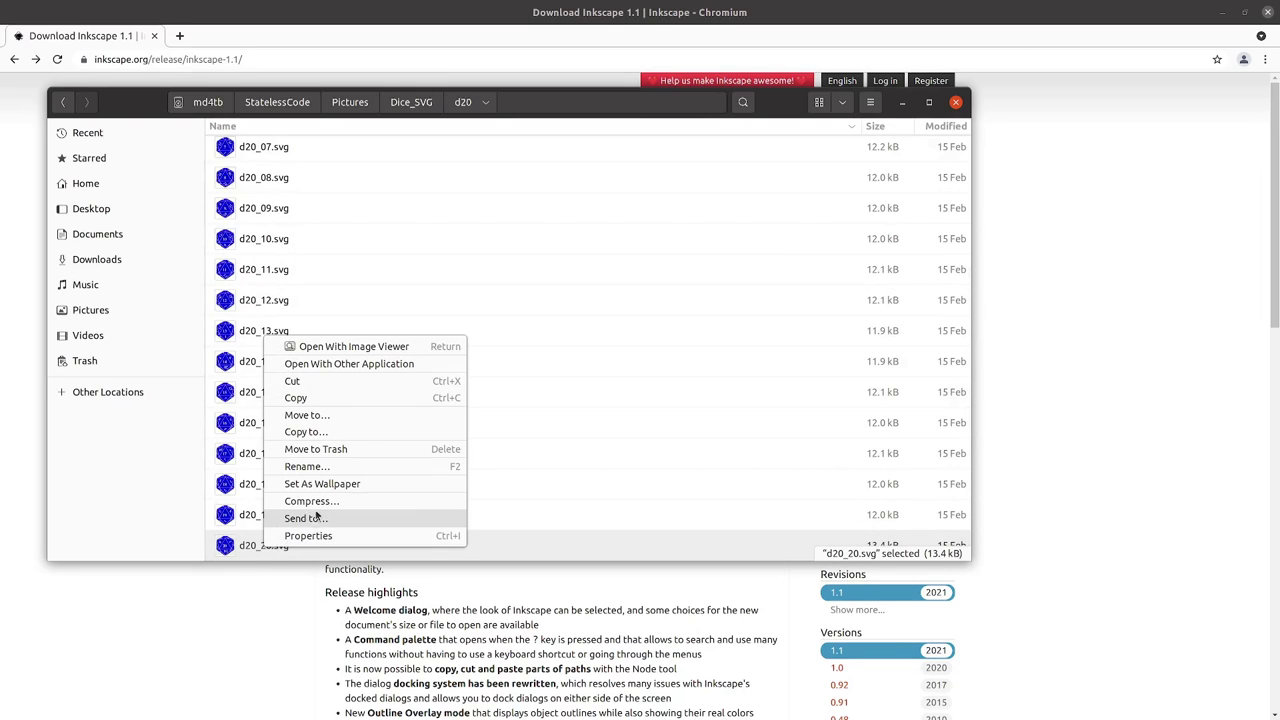
left_click(332, 366)
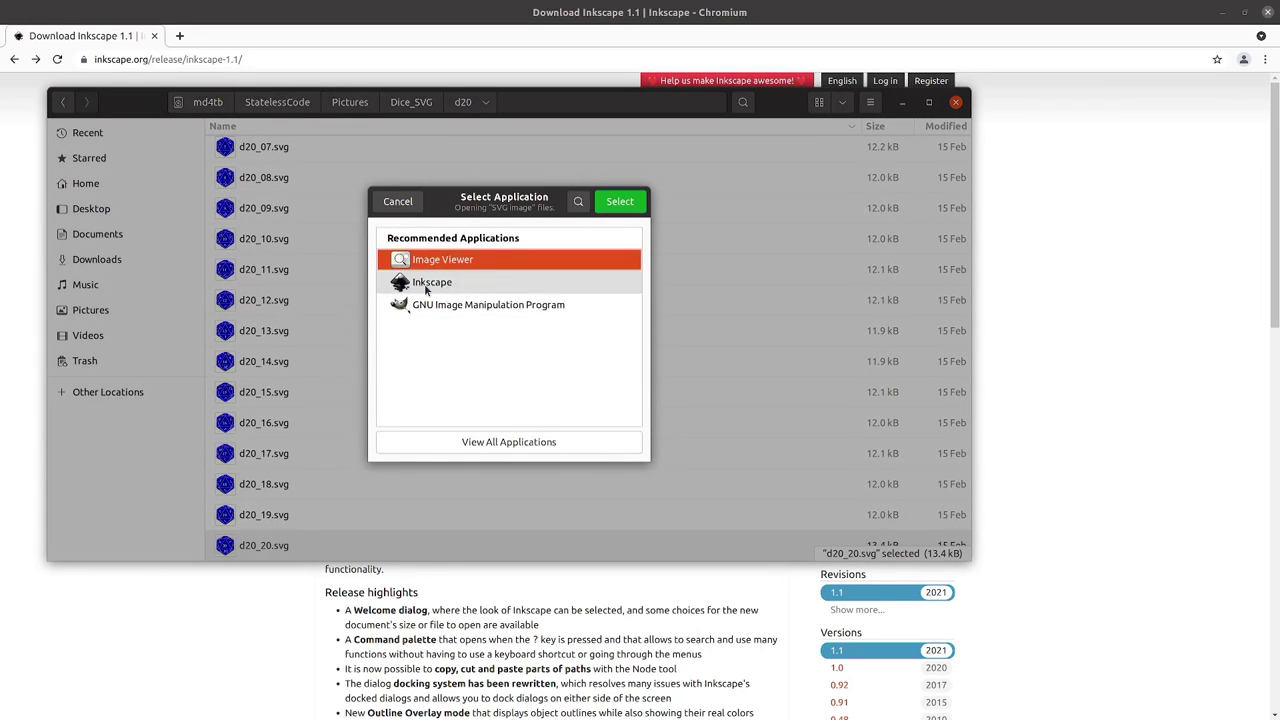
left_click(405, 210)
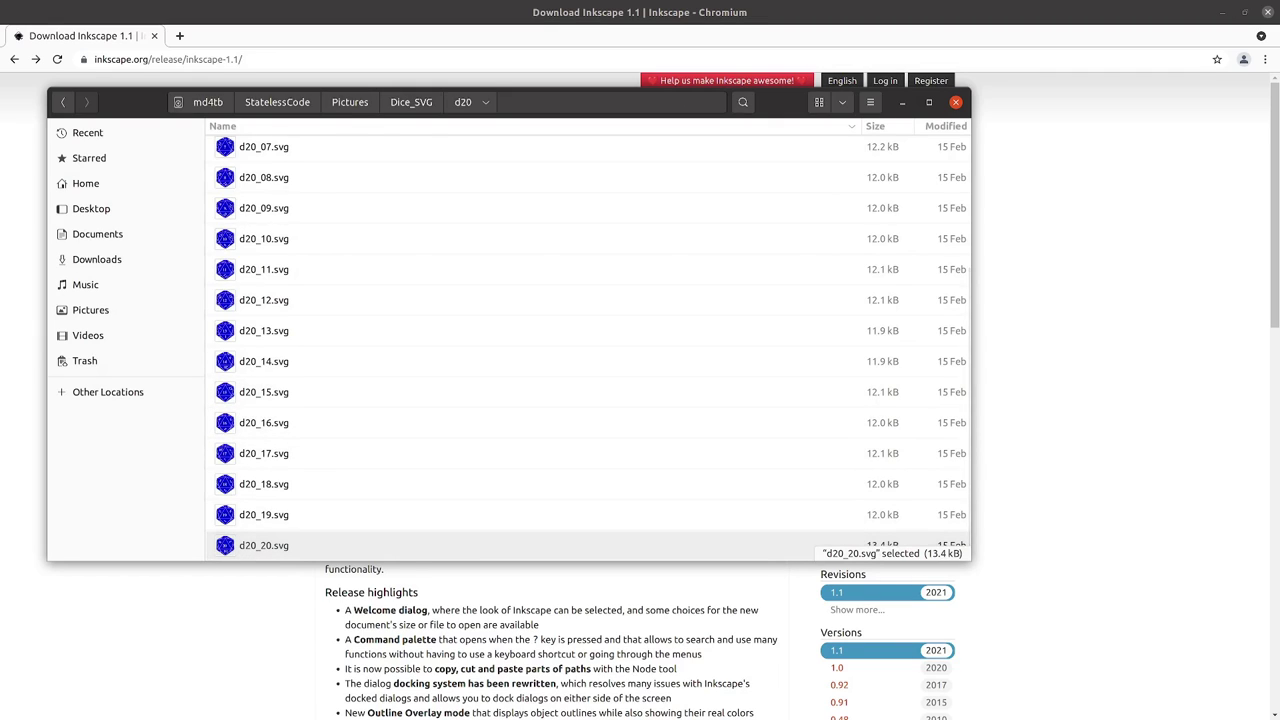
key("ctrl+w")
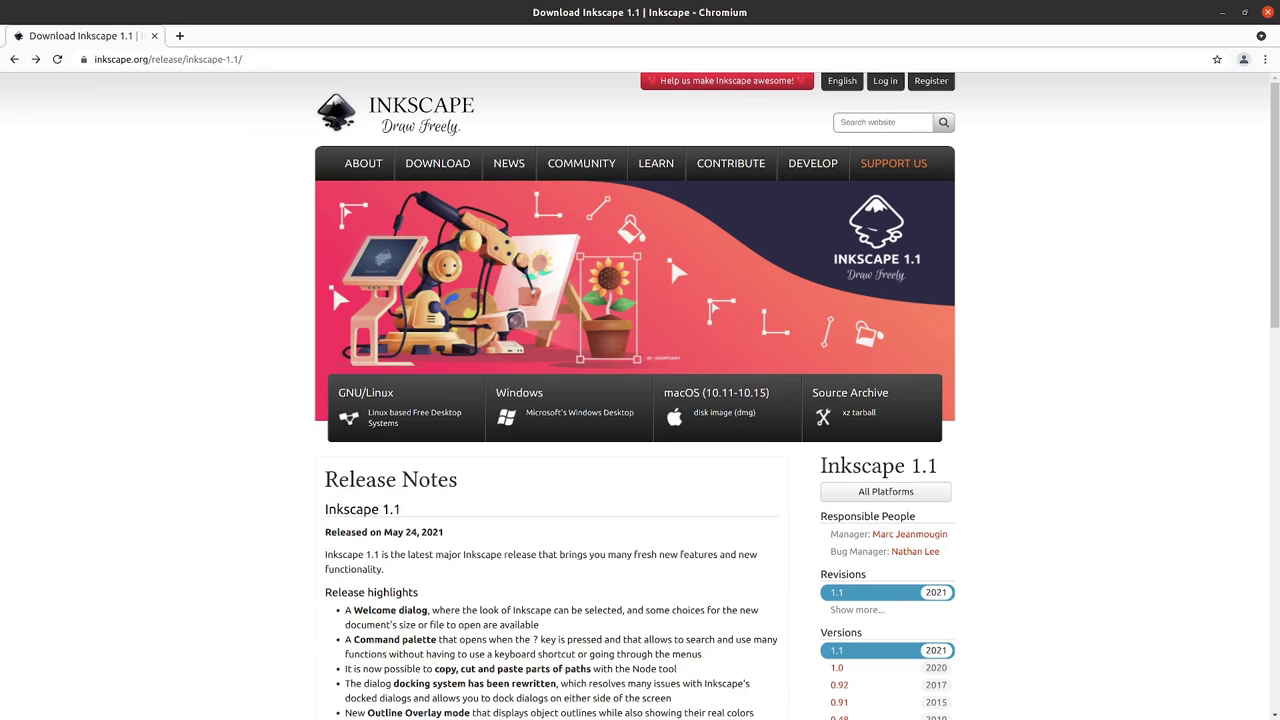
key("alt+Tab")
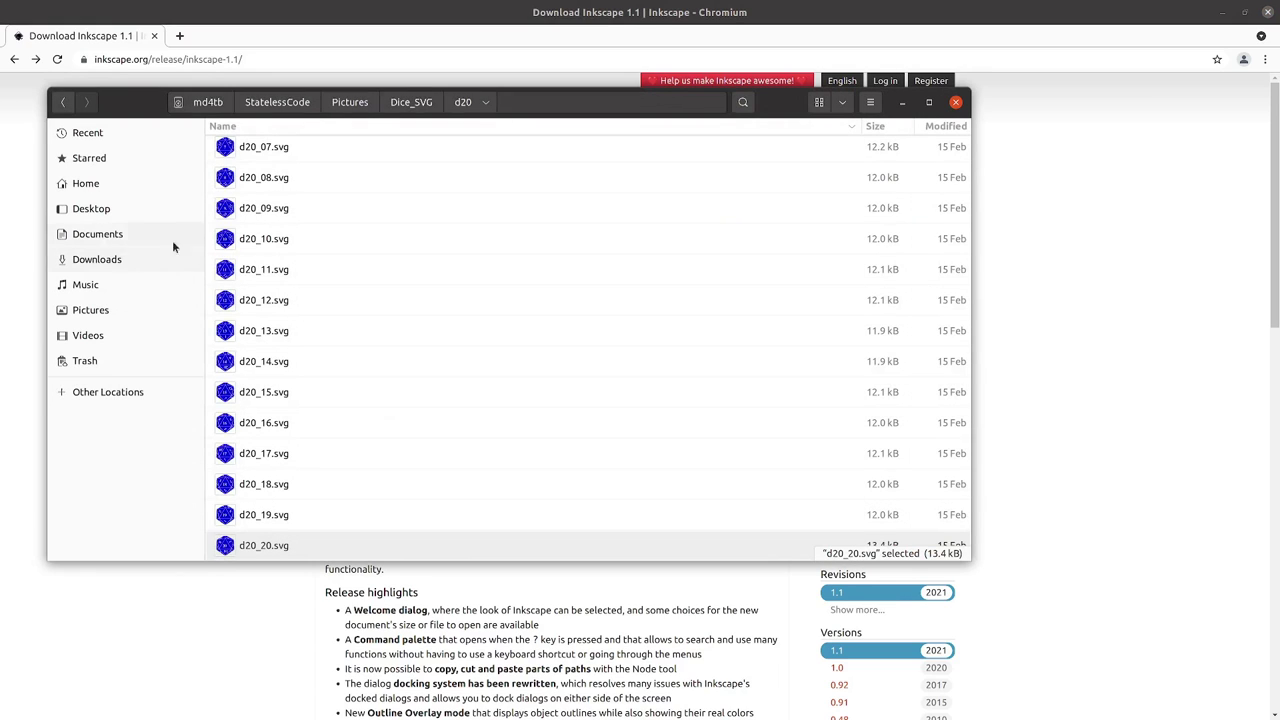
Drop d20_10.svg into a new Chromium tab, restore the window, zoom in and out, and shrink it.
left_click_drag(231, 254, 295, 47)
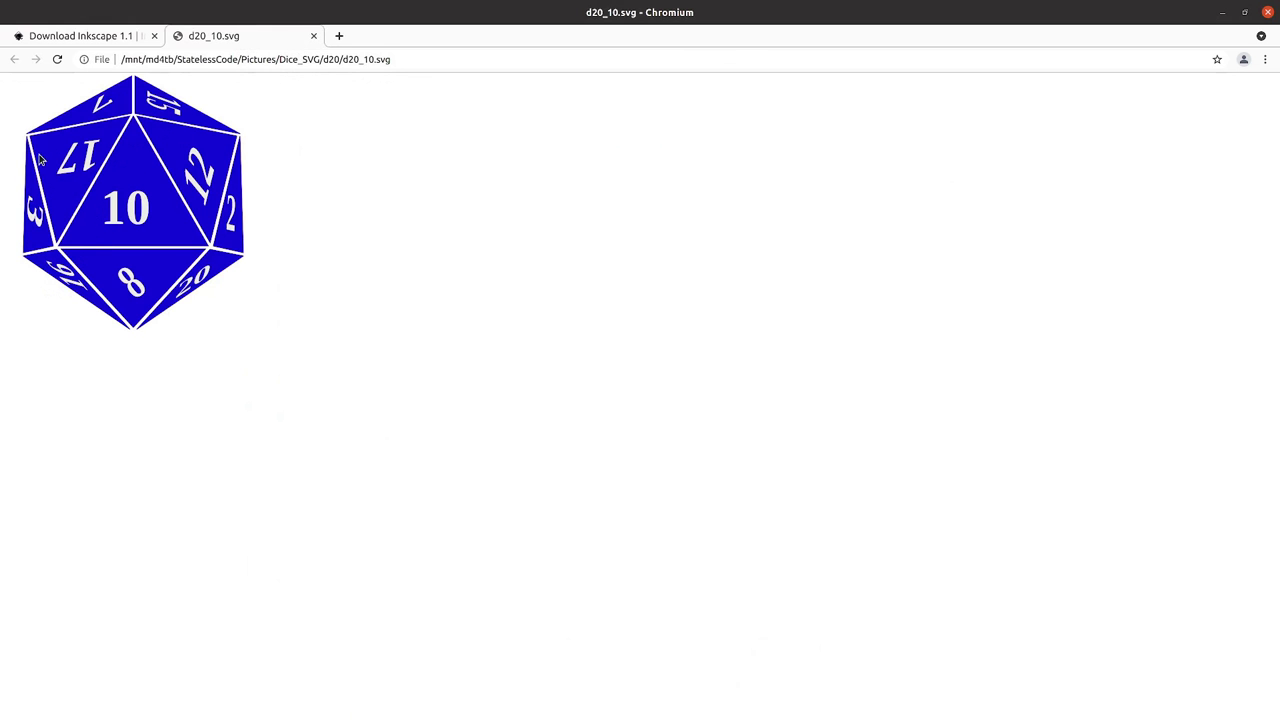
left_click(1245, 12)
scroll(592, 305, "up", 8)
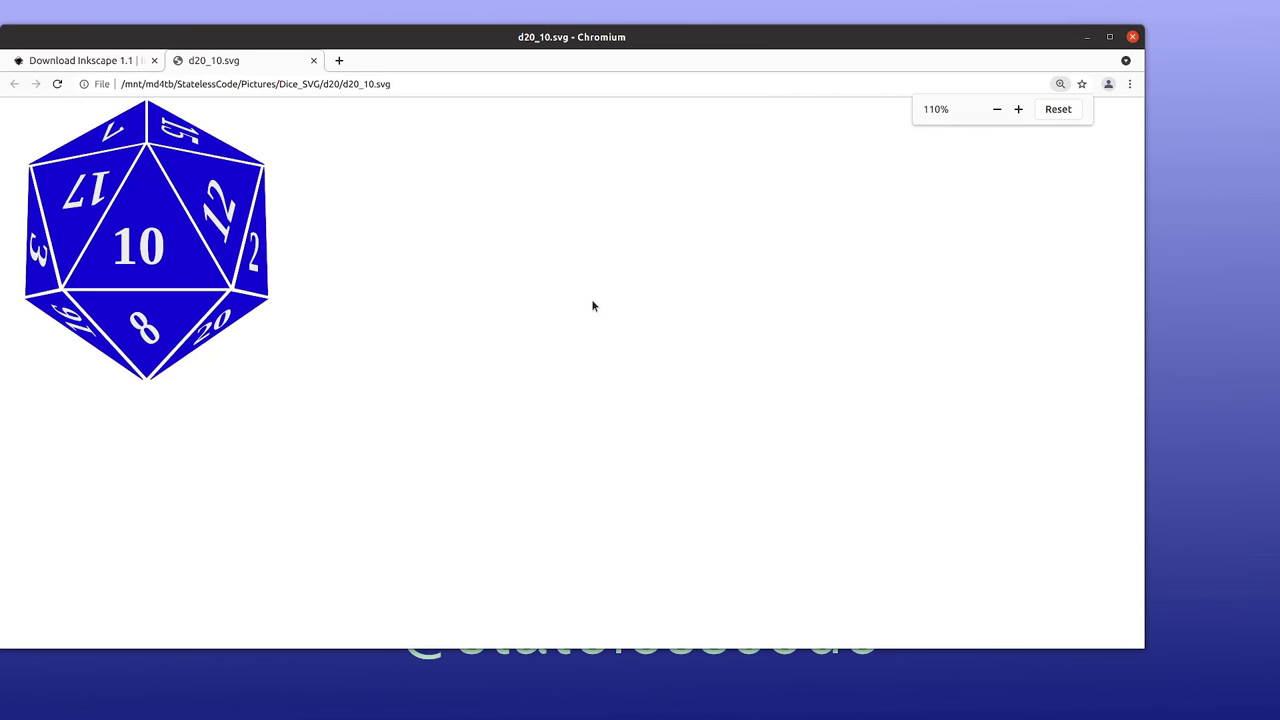
scroll(592, 305, "down", 4)
scroll(592, 305, "up", 3)
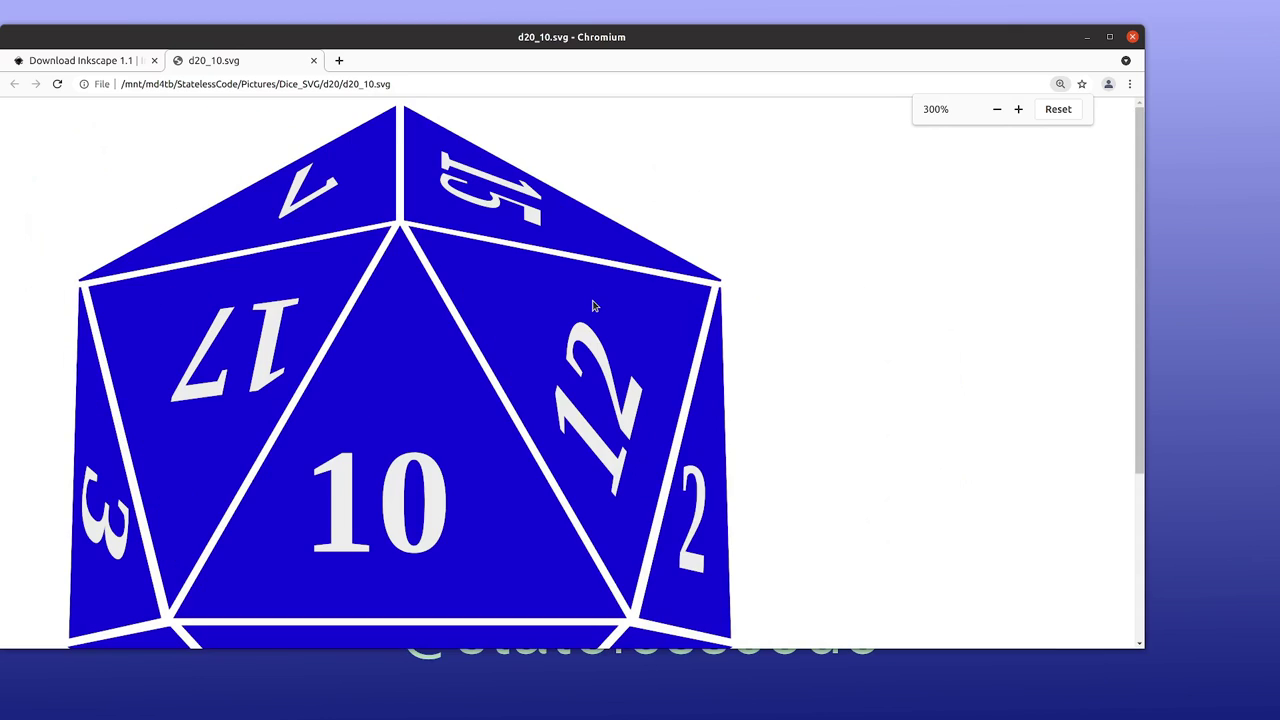
scroll(592, 305, "up", 1)
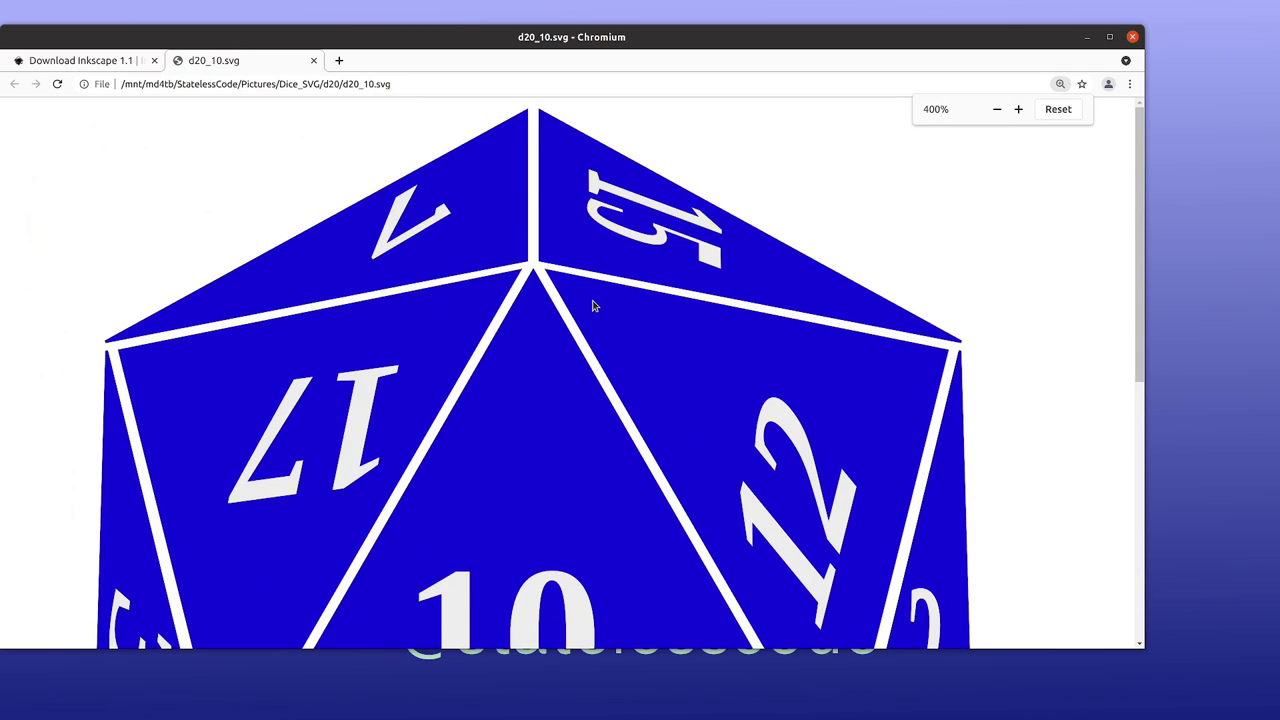
scroll(592, 305, "down", 12)
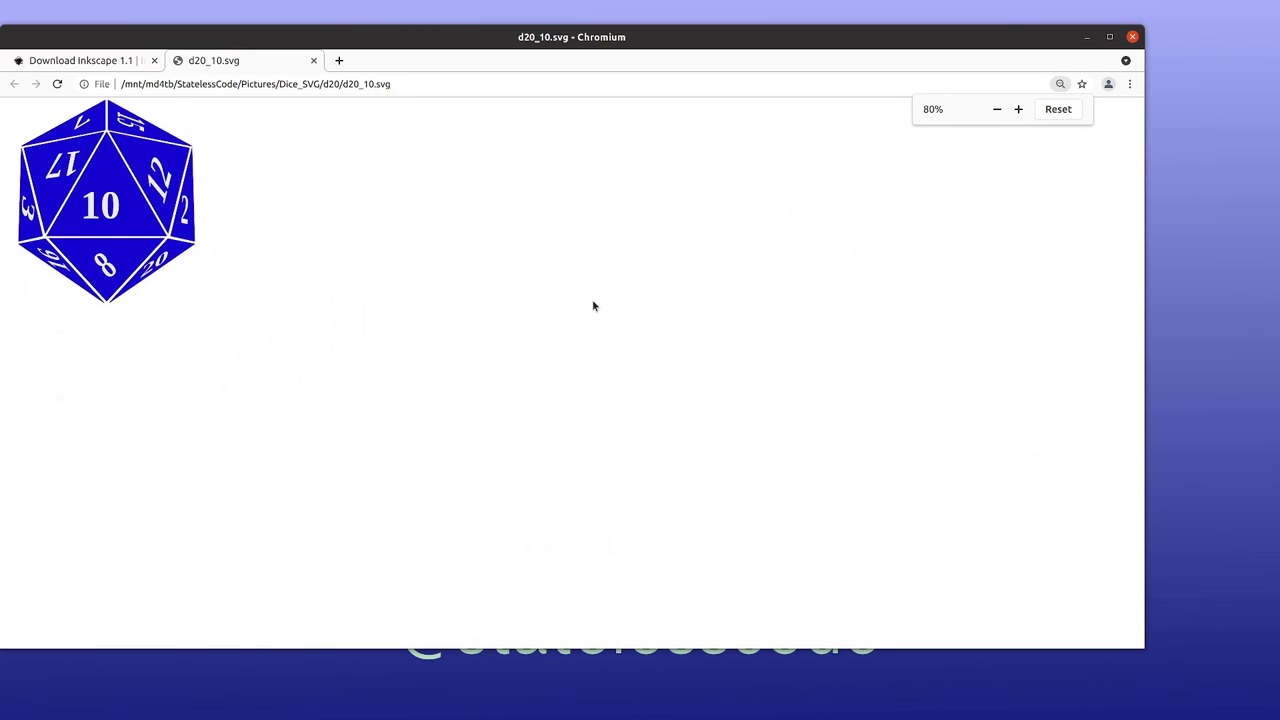
scroll(592, 305, "down", 3)
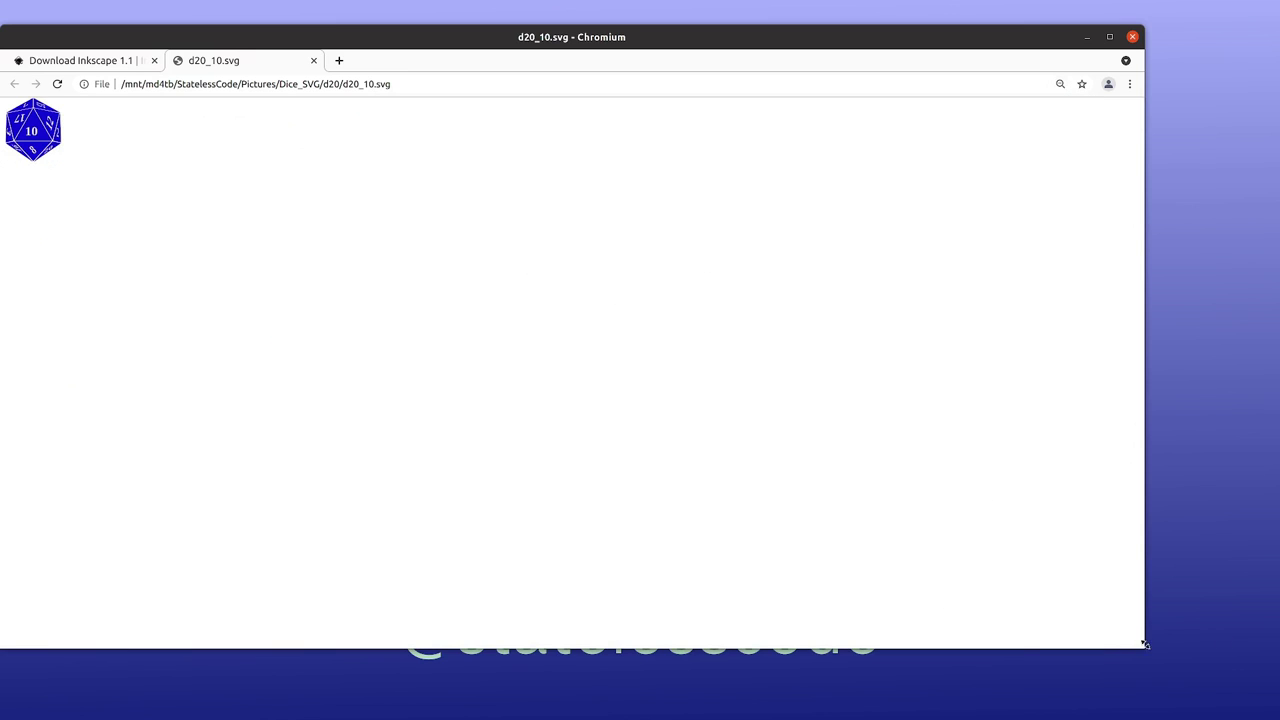
left_click_drag(1124, 630, 1000, 640)
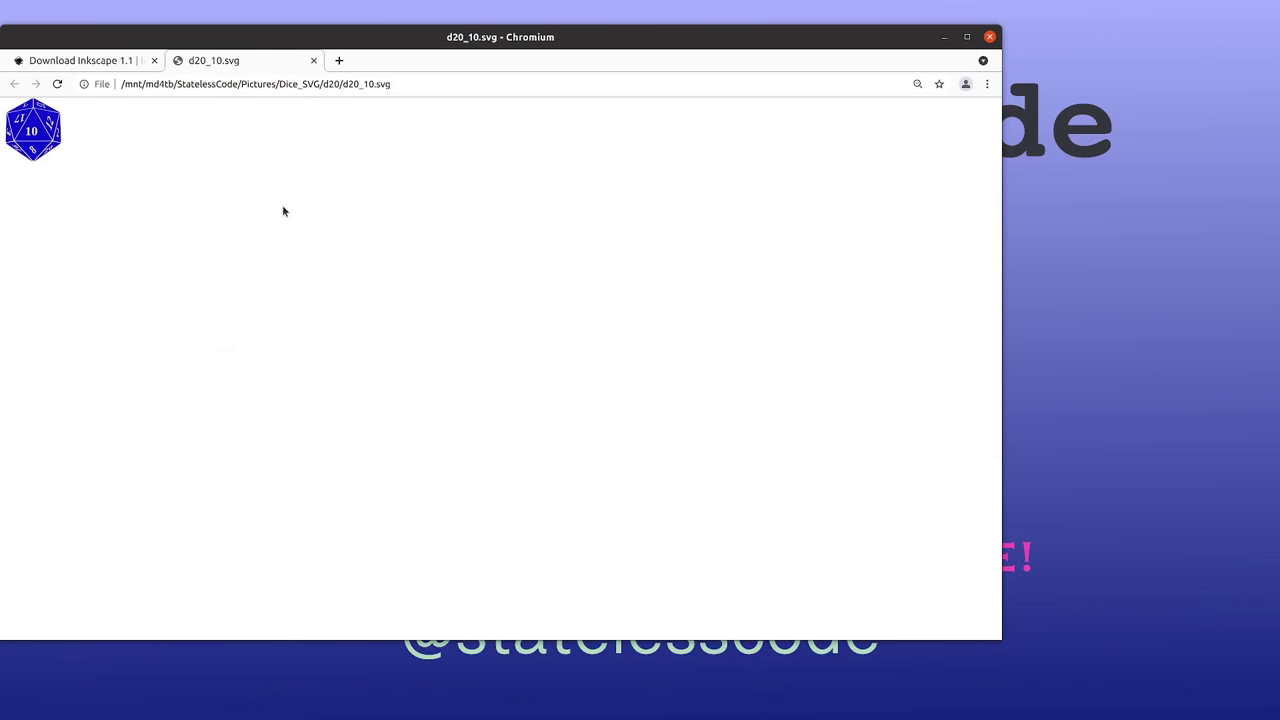
Minimize Chromium to reveal the d20 file listing and scroll through it.
left_click(943, 38)
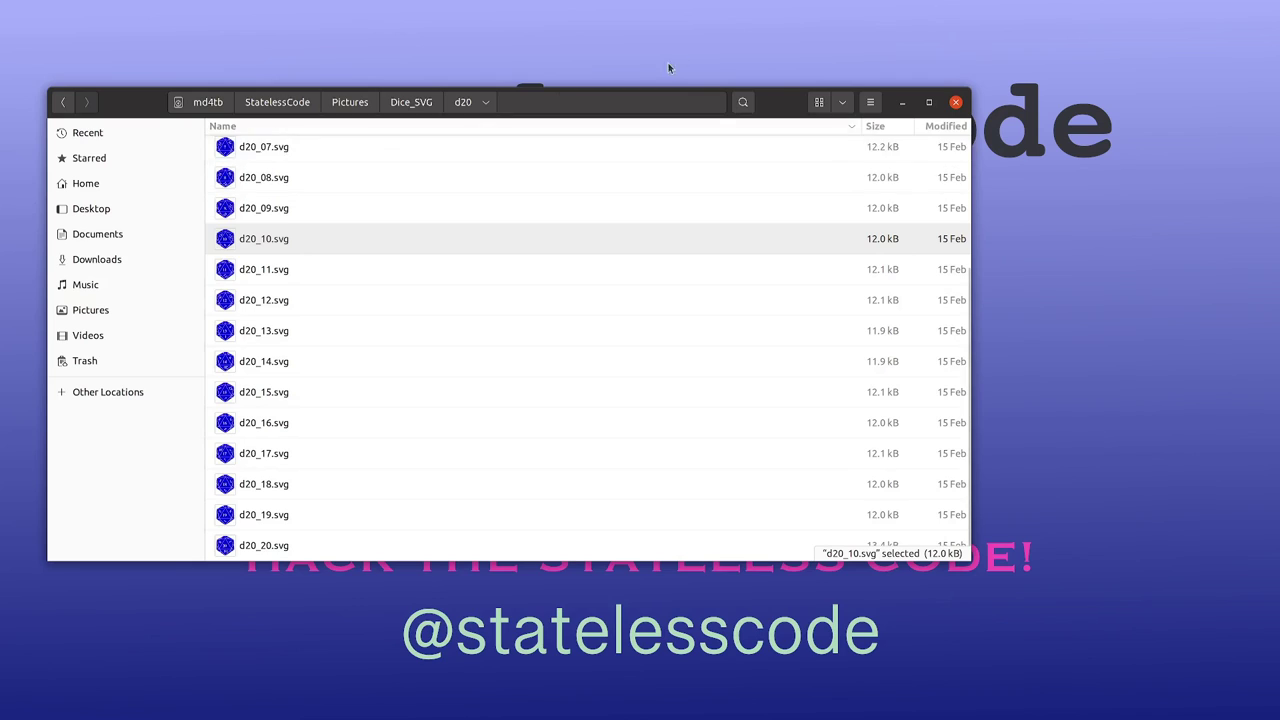
scroll(300, 277, "up", 5)
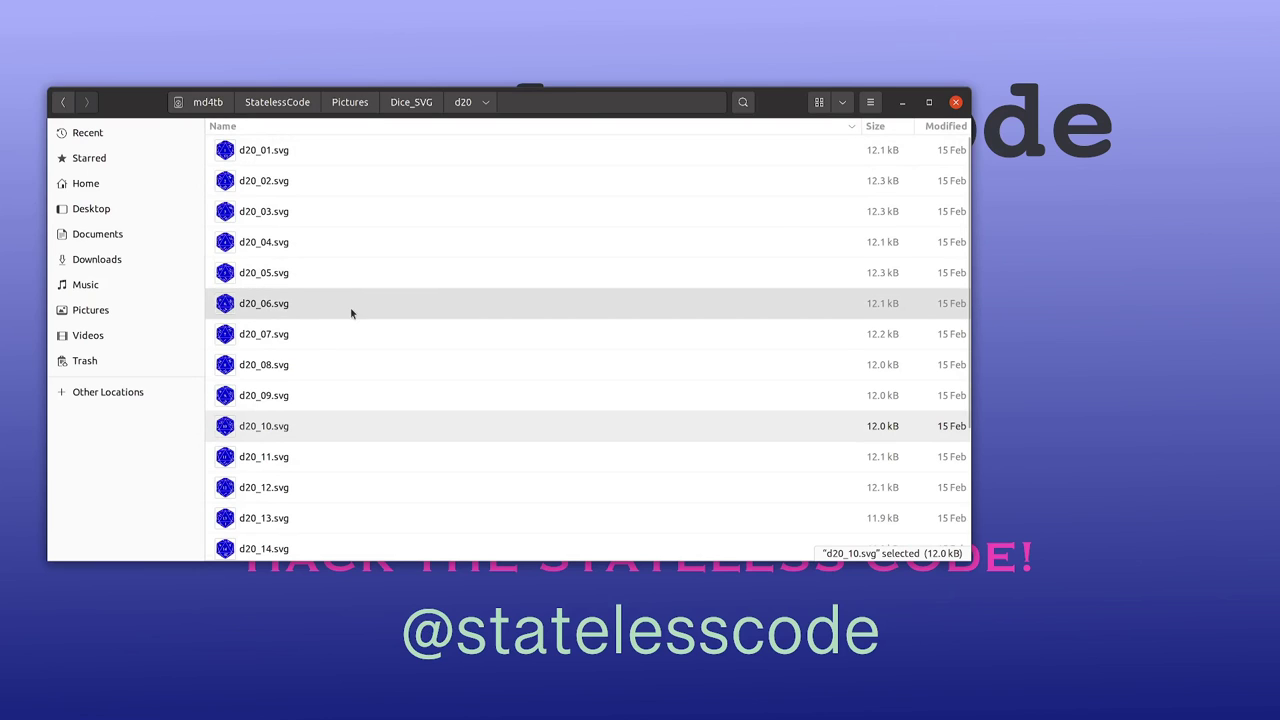
scroll(339, 242, "down", 3)
scroll(340, 268, "up", 3)
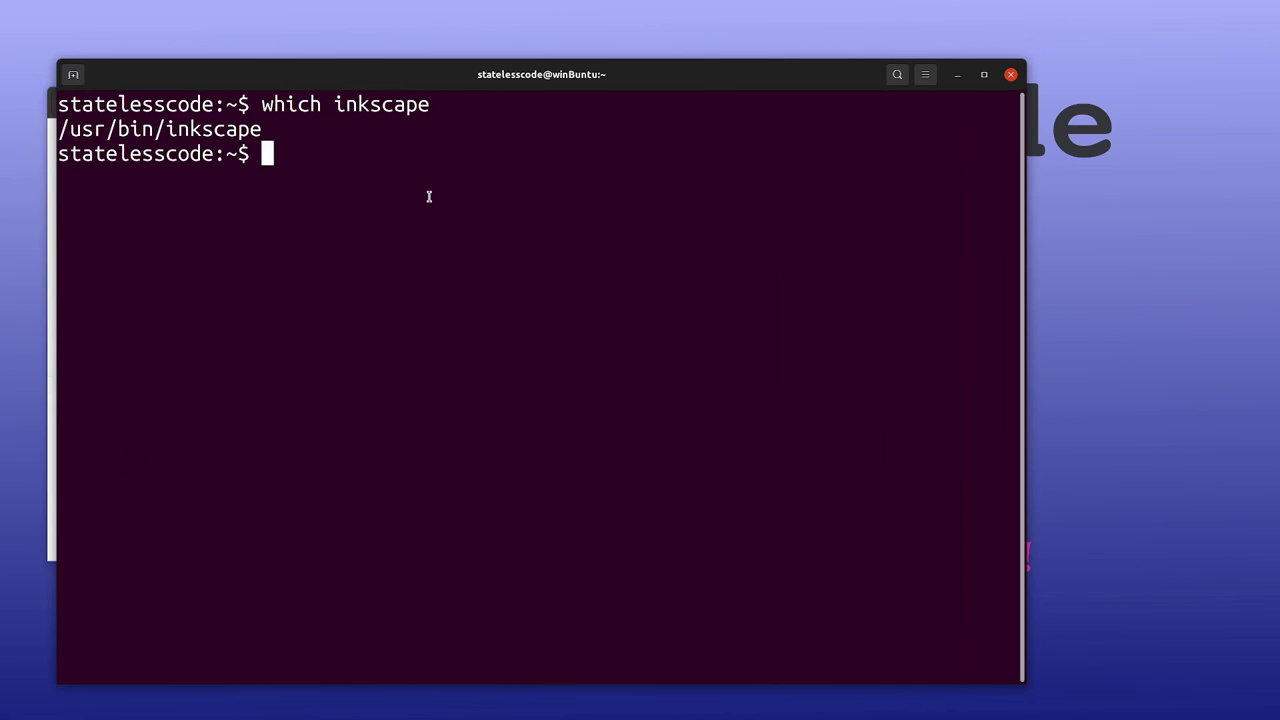
Locate inkscape with 'which inkscape' (/usr/bin/inkscape), then launch it with 'inkscape'.
type("which inc")
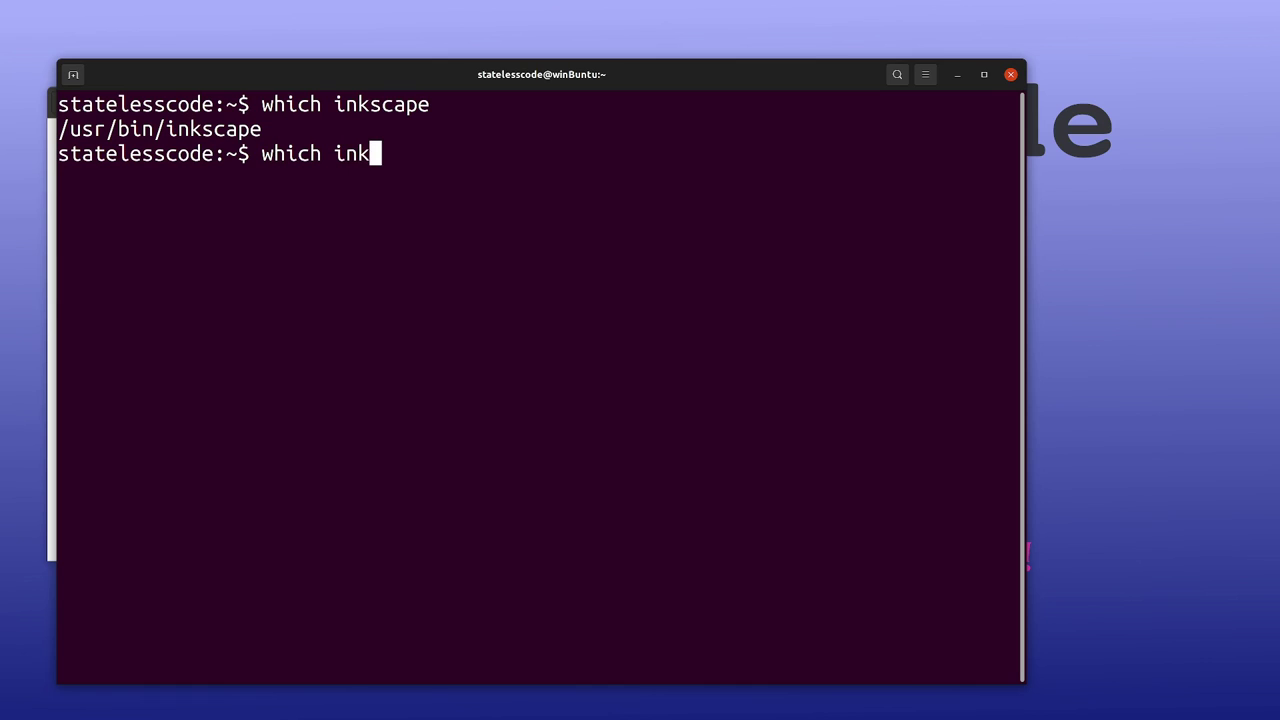
type("scap")
key("Return")
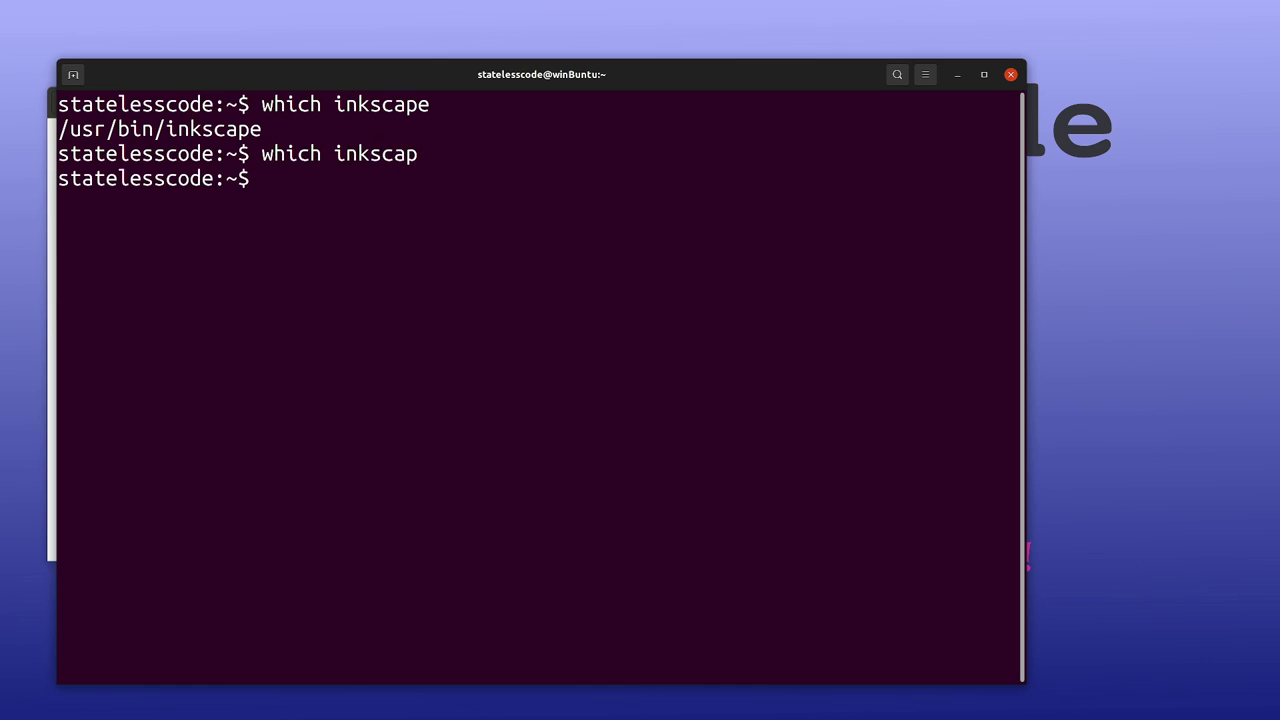
key("Up")
type("e")
key("Return")
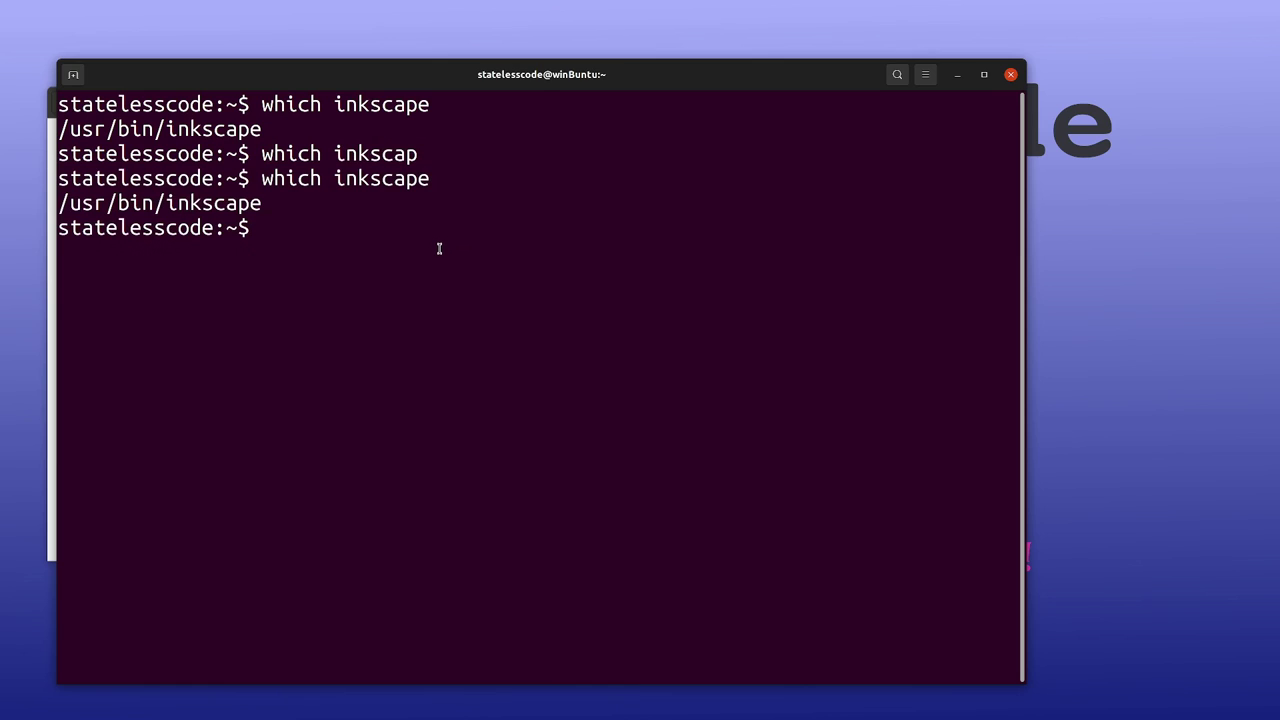
type("inkscape")
key("Return")
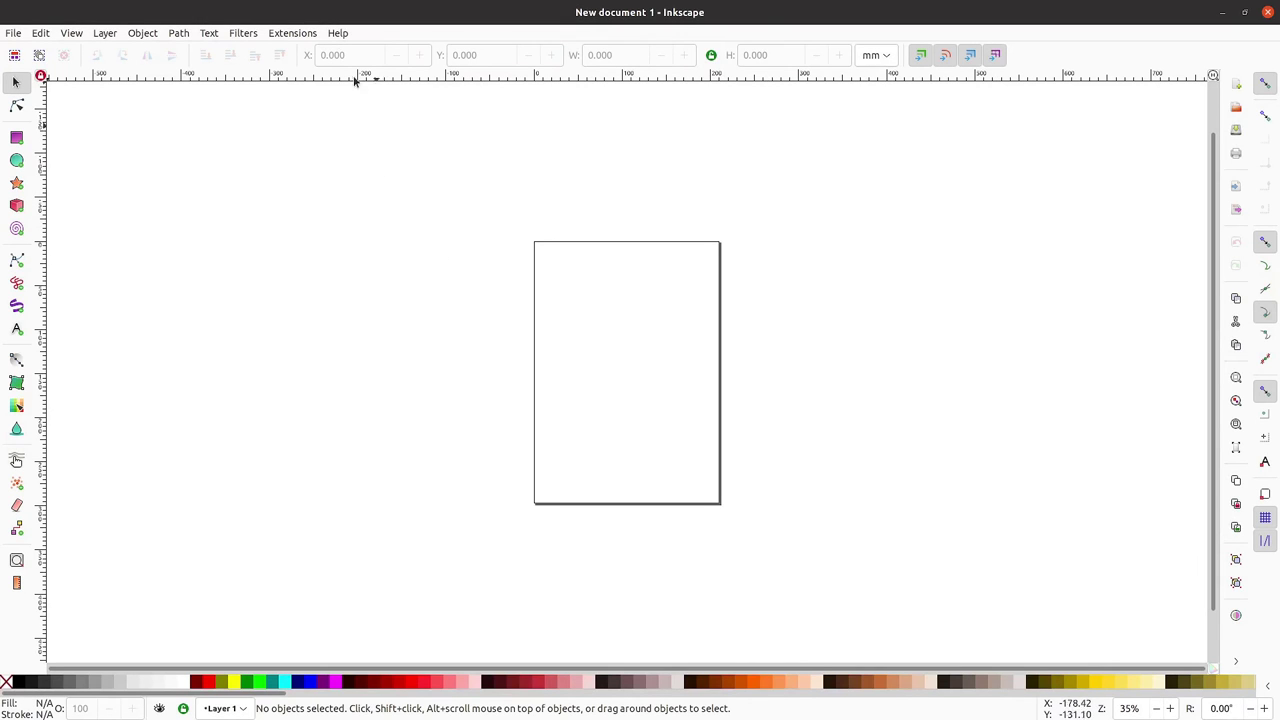
Read the installed version (1.0.2) in Help > About Inkscape, then quit Inkscape.
left_click(337, 36)
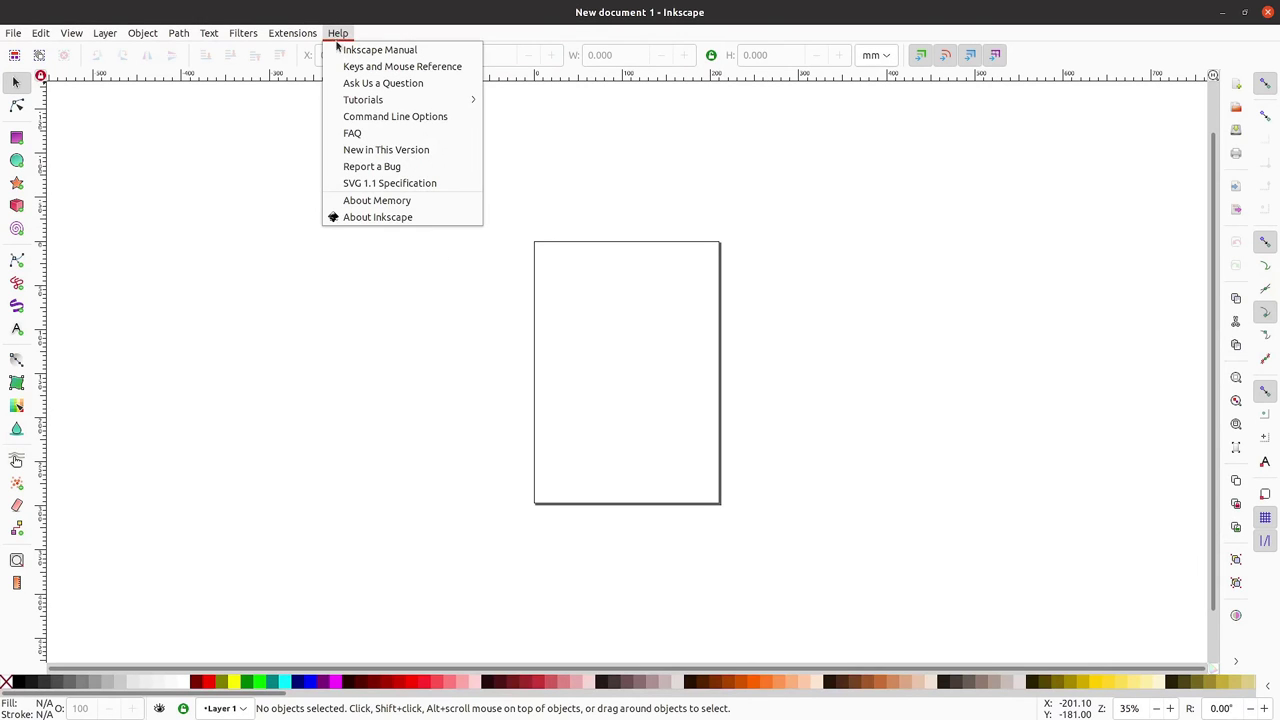
left_click(377, 217)
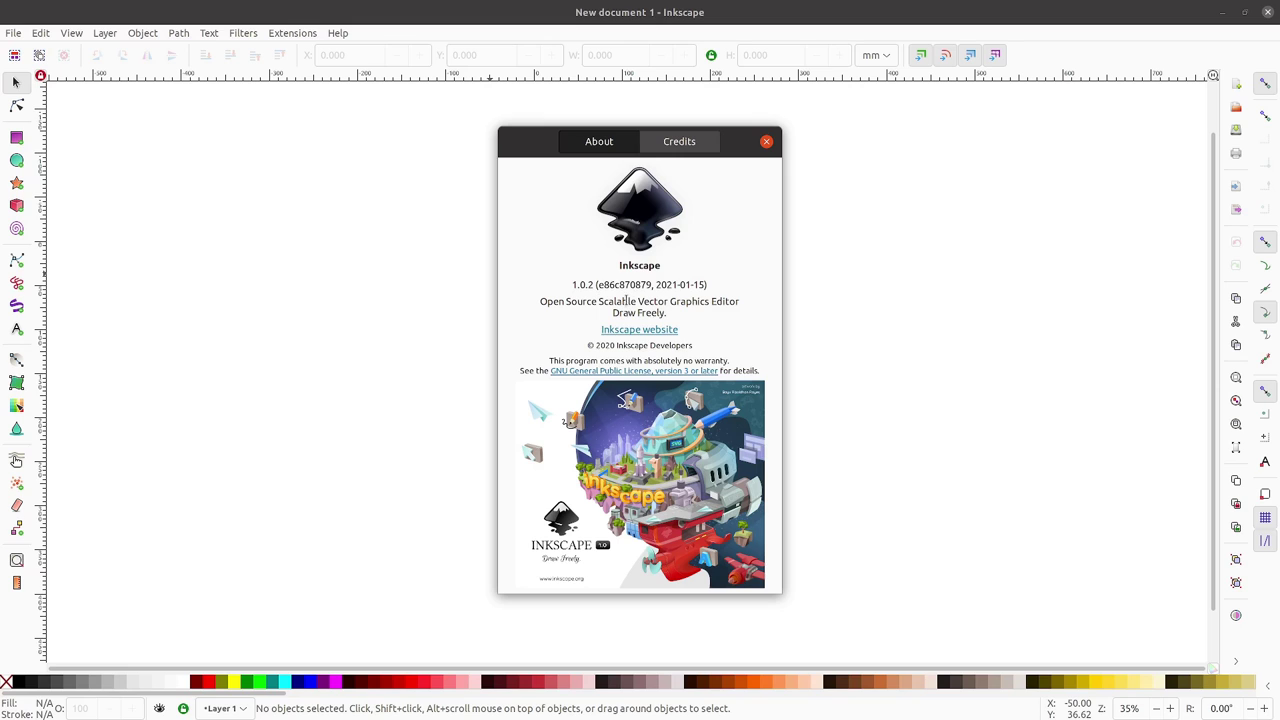
left_click(766, 142)
left_click(1267, 16)
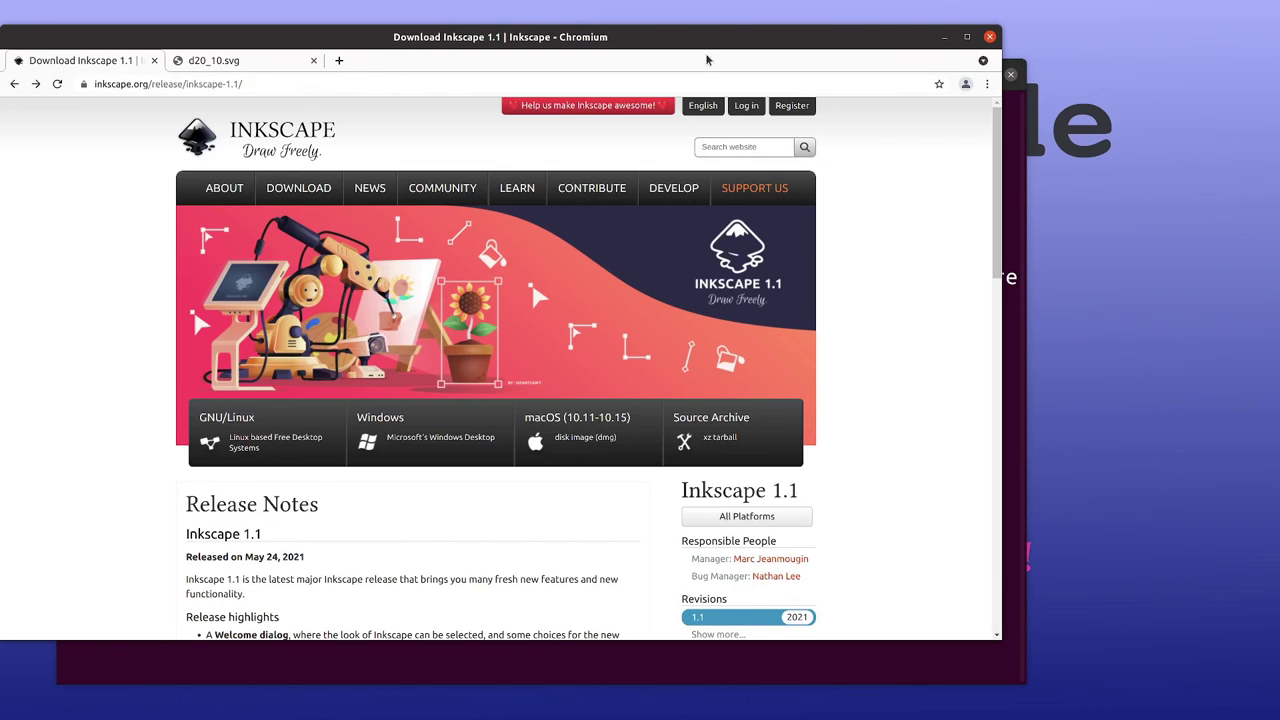
Move and enlarge Chromium, scroll the Inkscape 1.1 release page, then focus the terminal.
left_click_drag(715, 38, 806, 33)
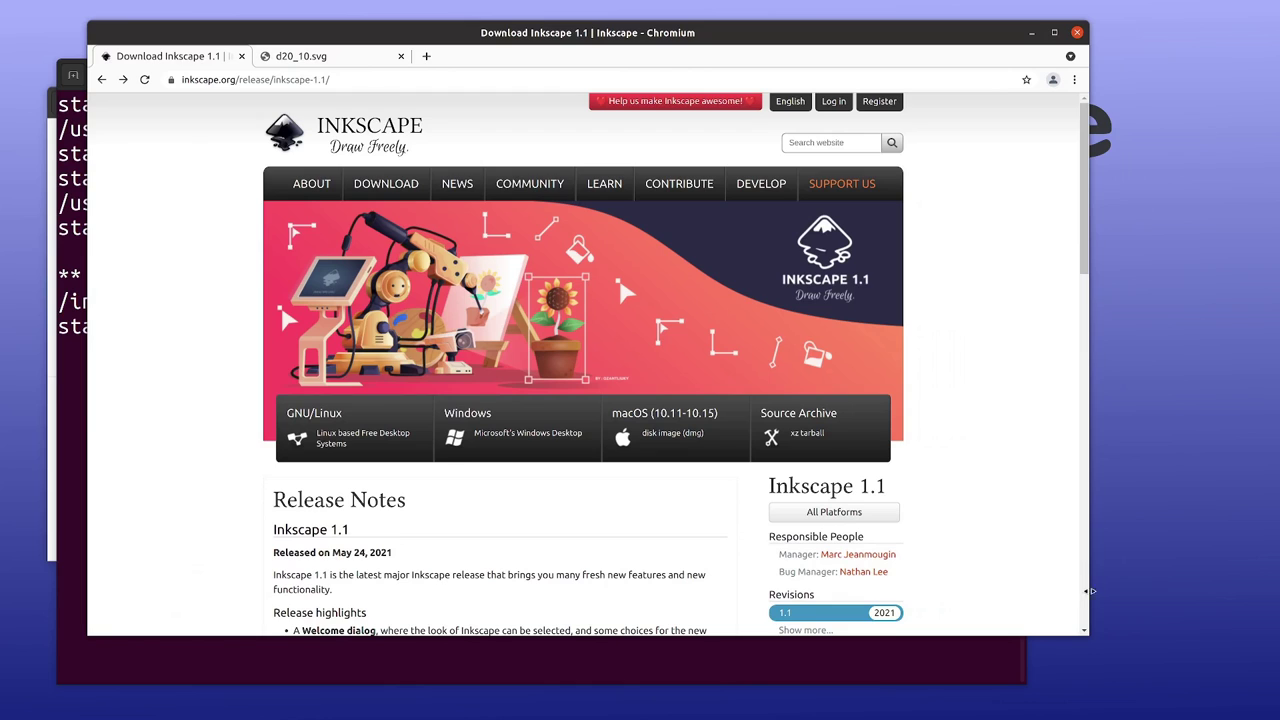
left_click_drag(1086, 630, 1181, 681)
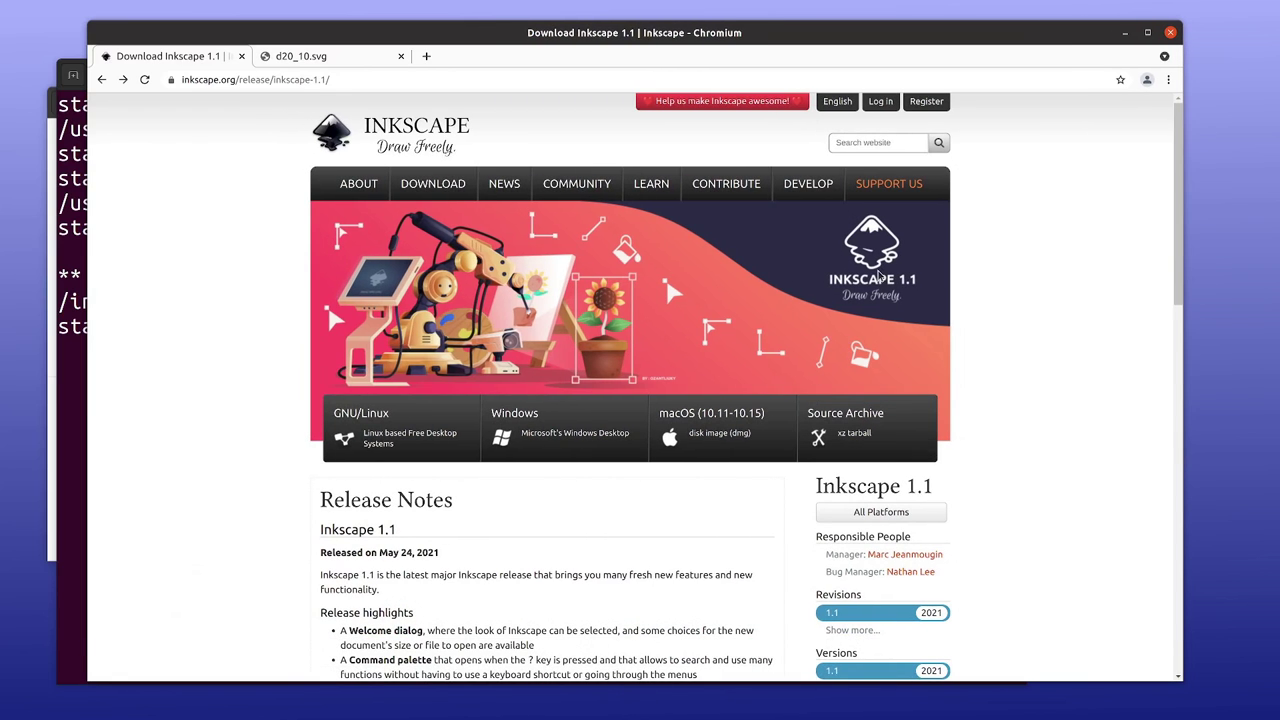
scroll(677, 410, "down", 2)
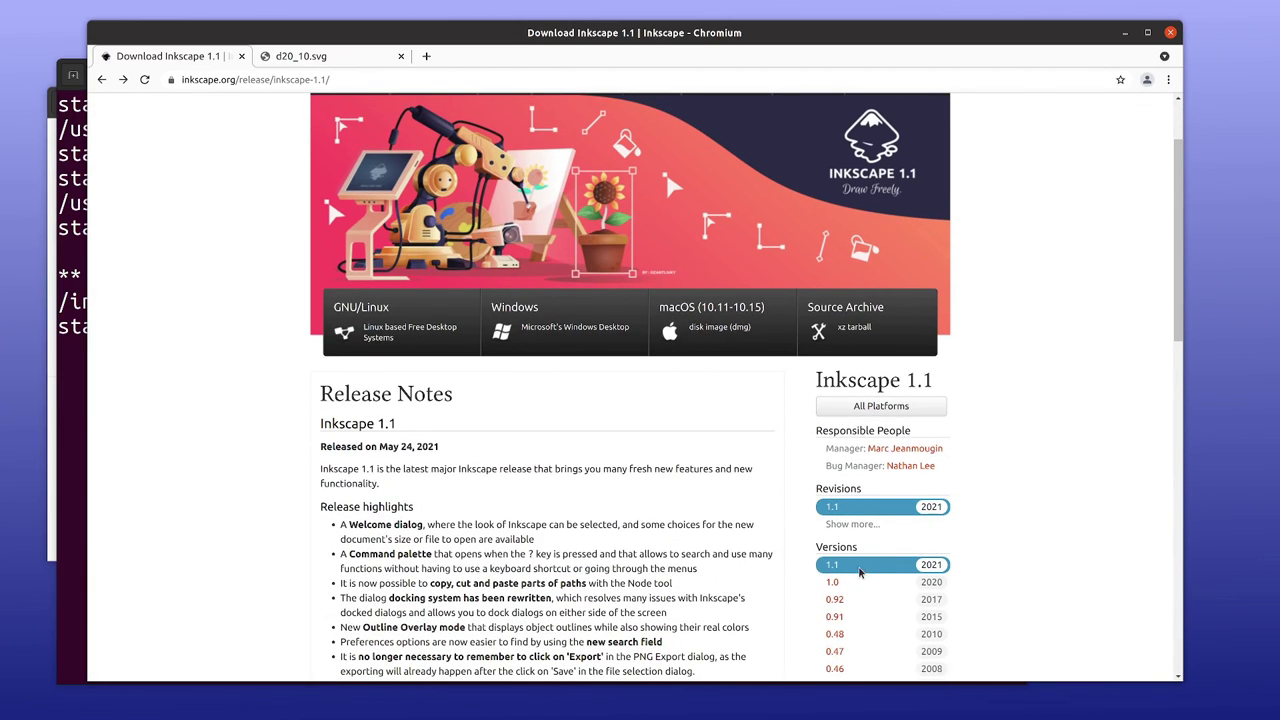
scroll(596, 498, "up", 2)
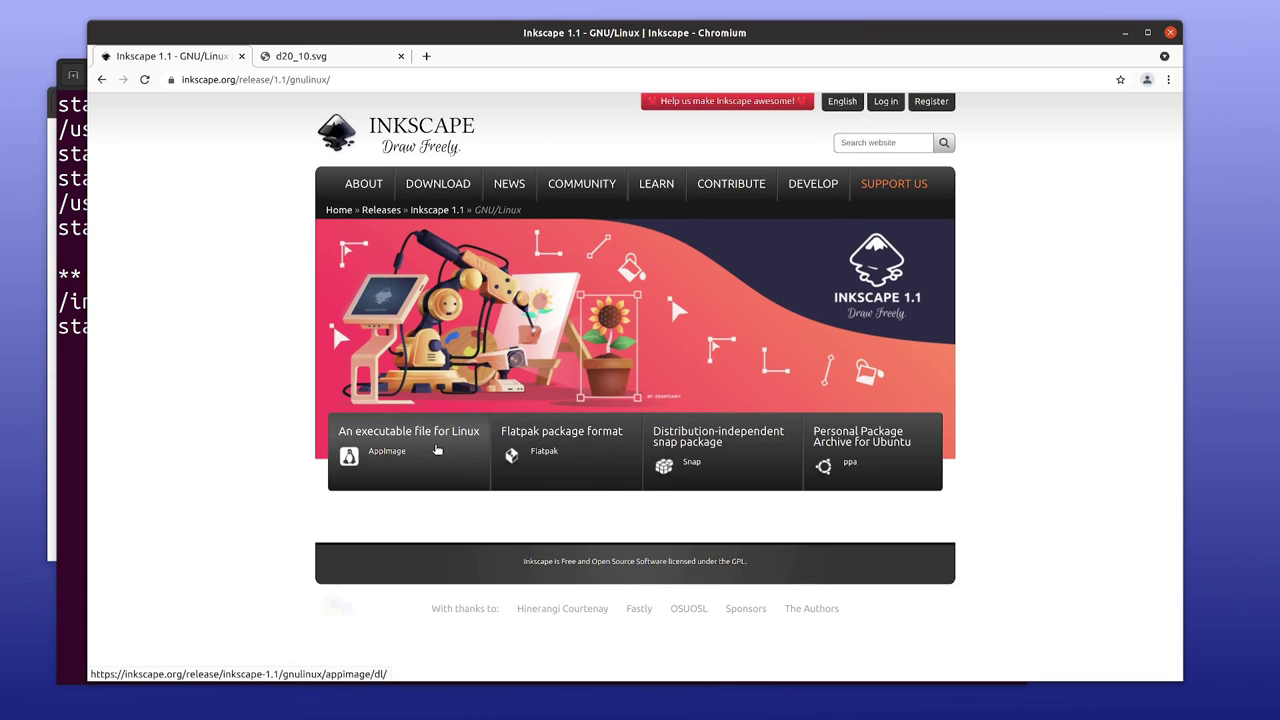
left_click(77, 369)
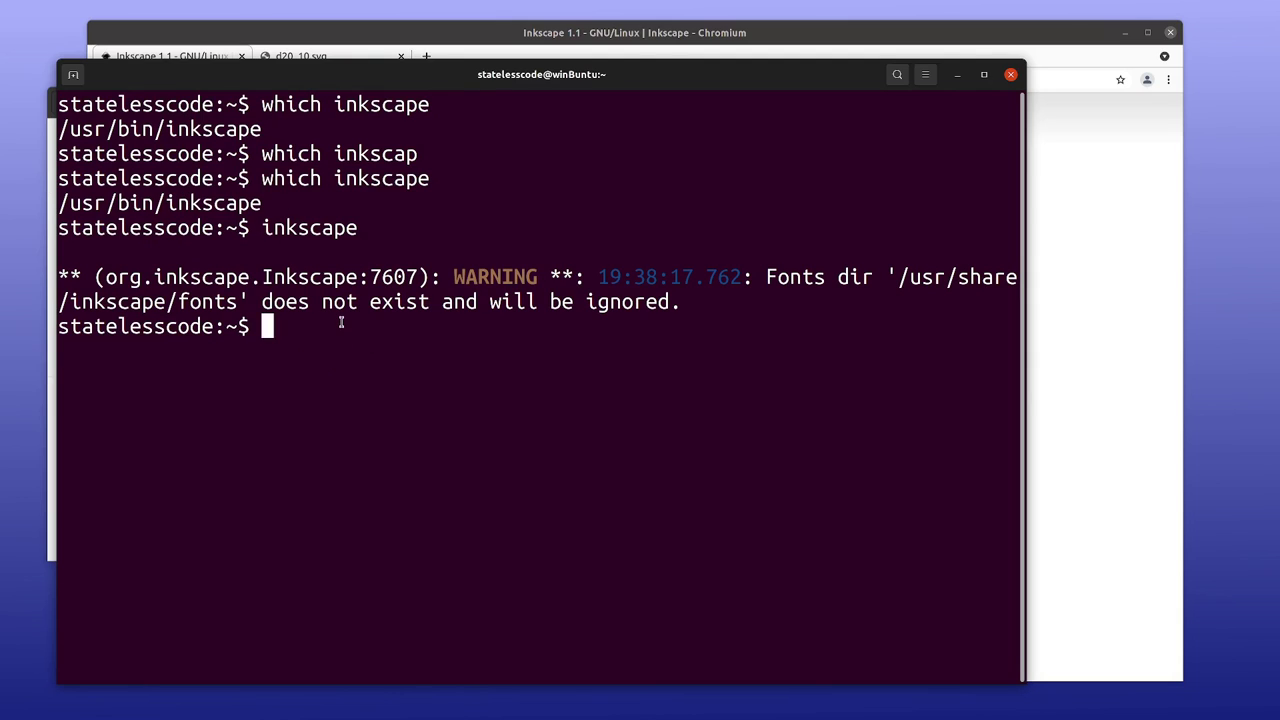
Try 'sudo apt uninstall --purge inkscape -y' and enter the sudo password.
type("sudo apt uni")
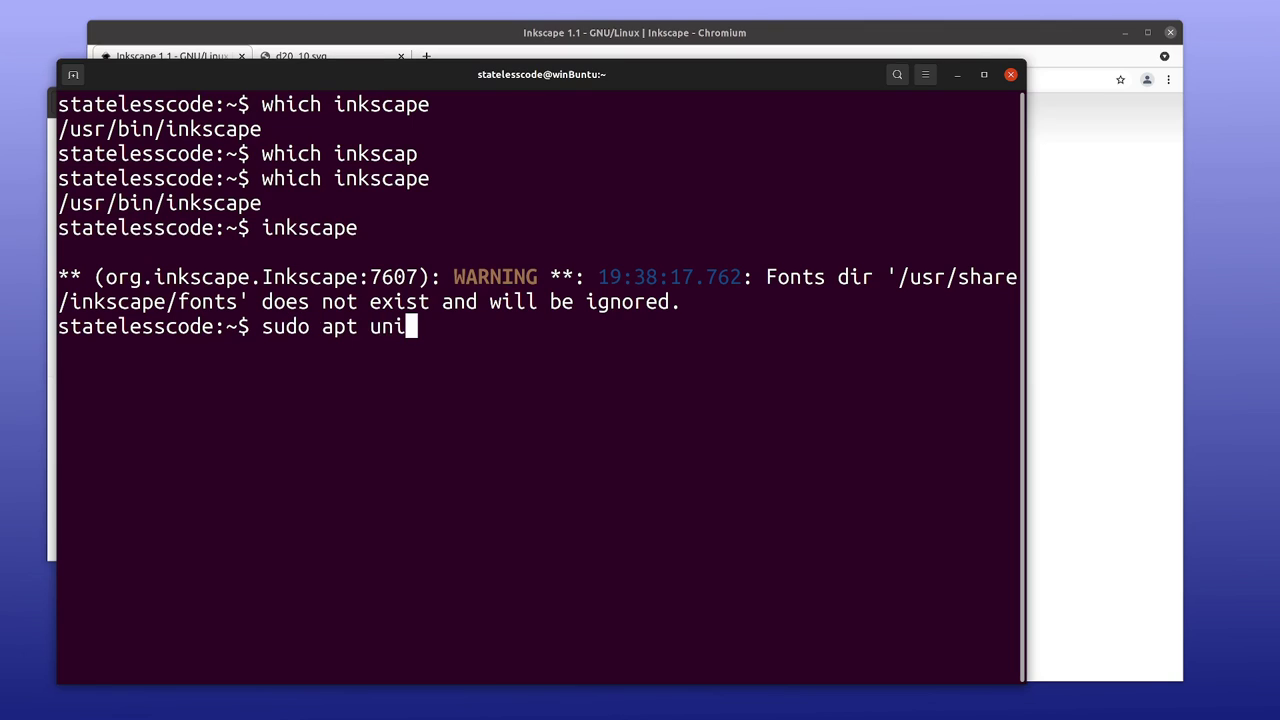
type("nstall --p")
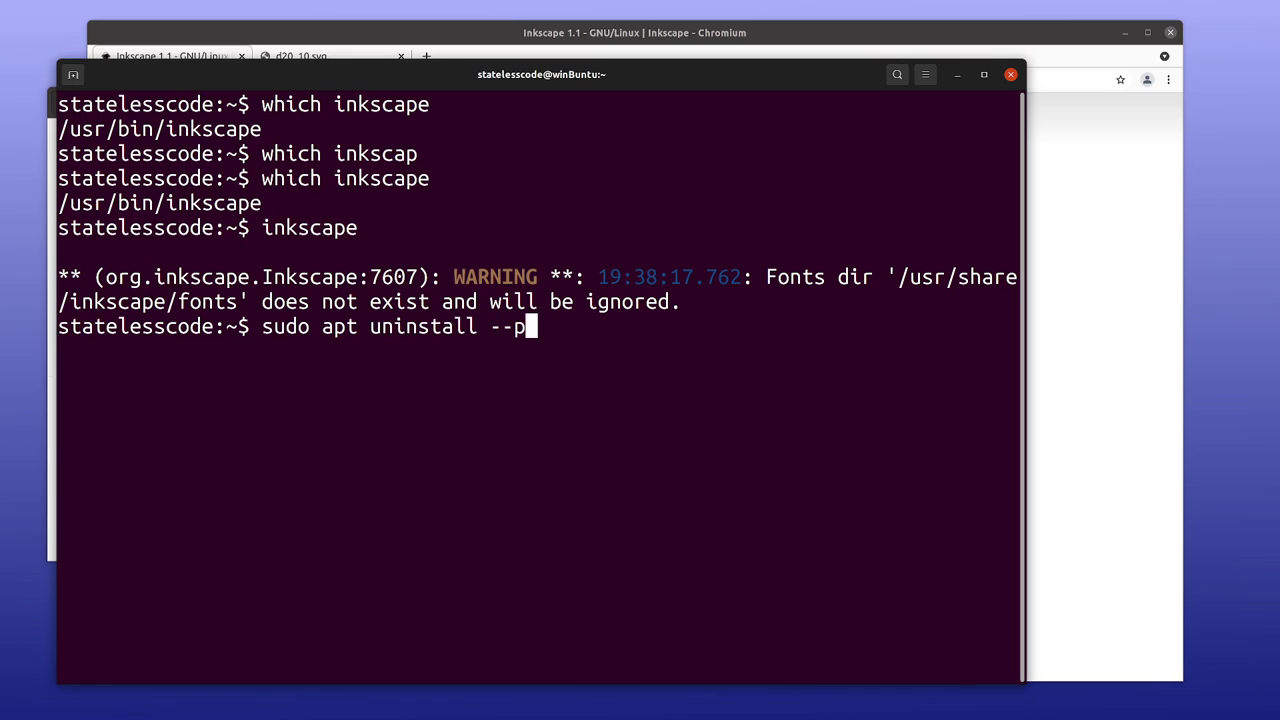
type("urge in")
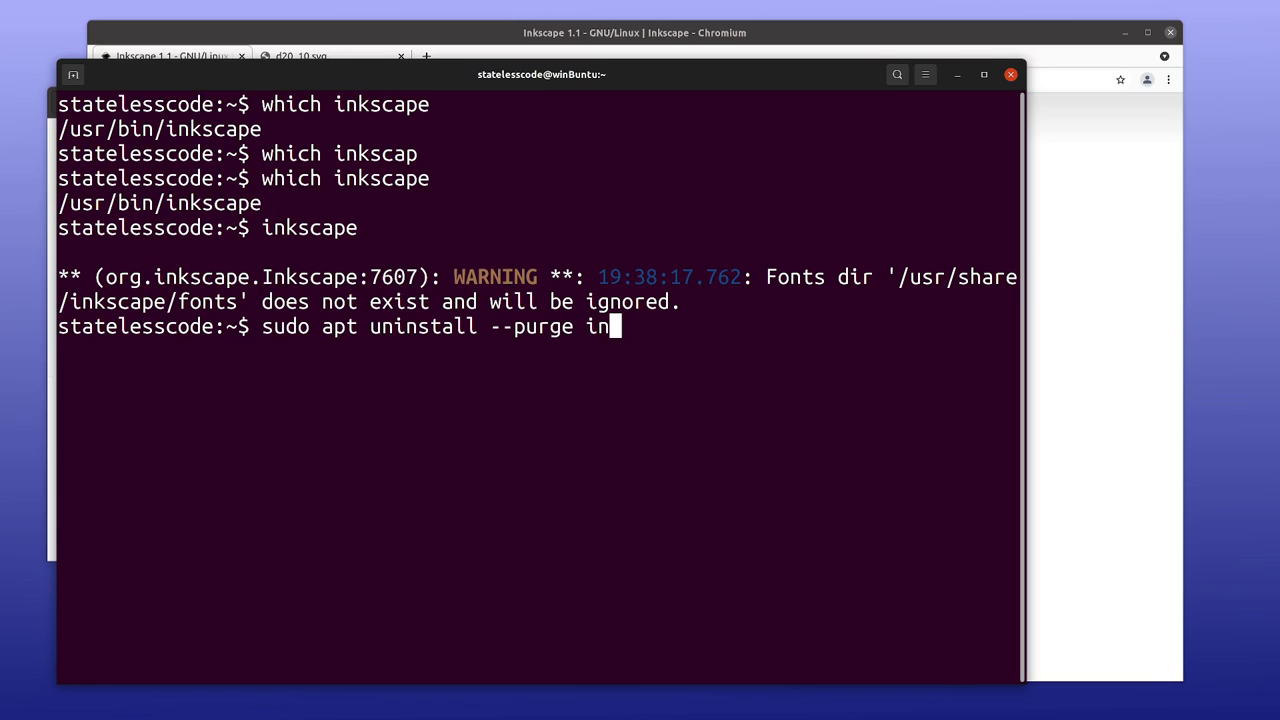
type("kscape")
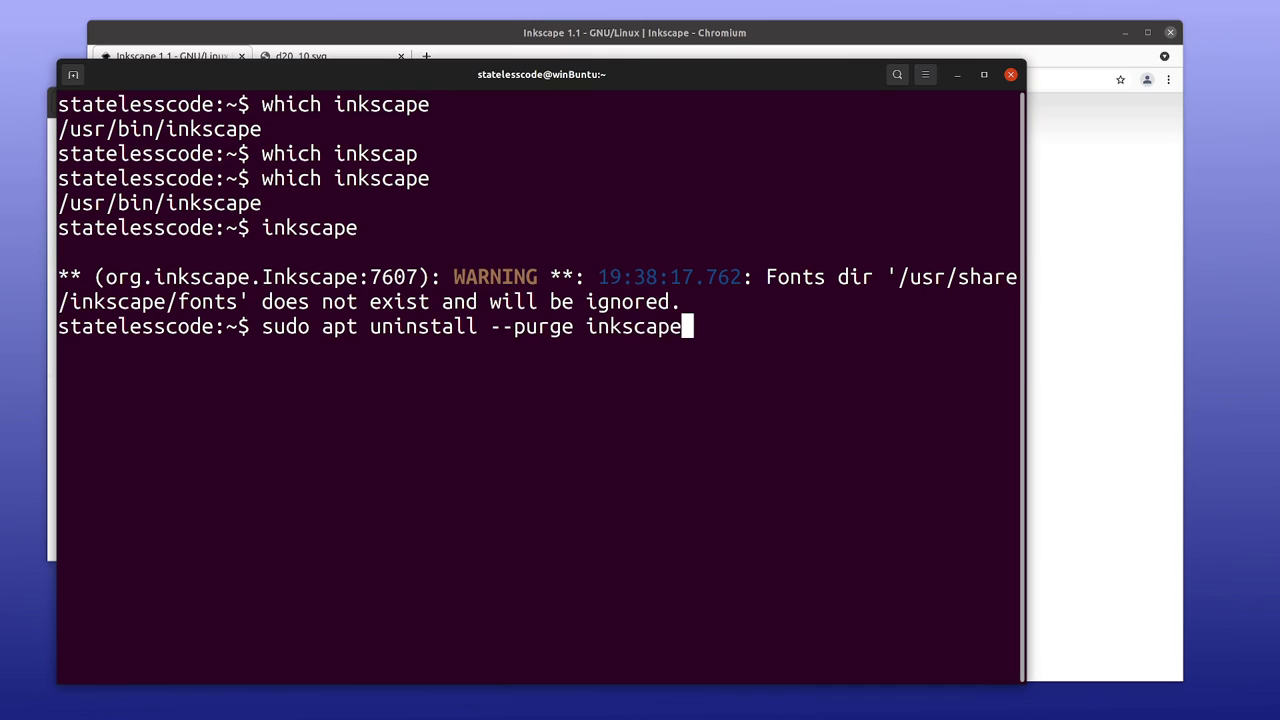
type(" -y")
key("Return")
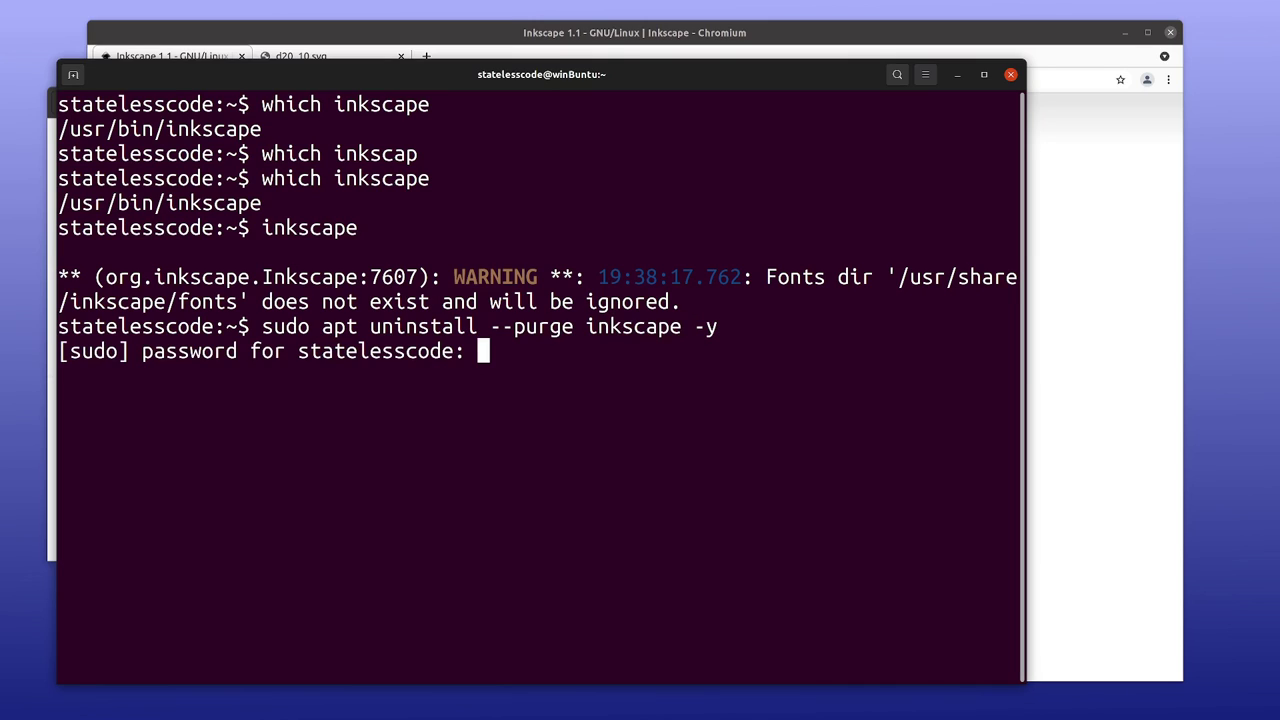
key("Return")
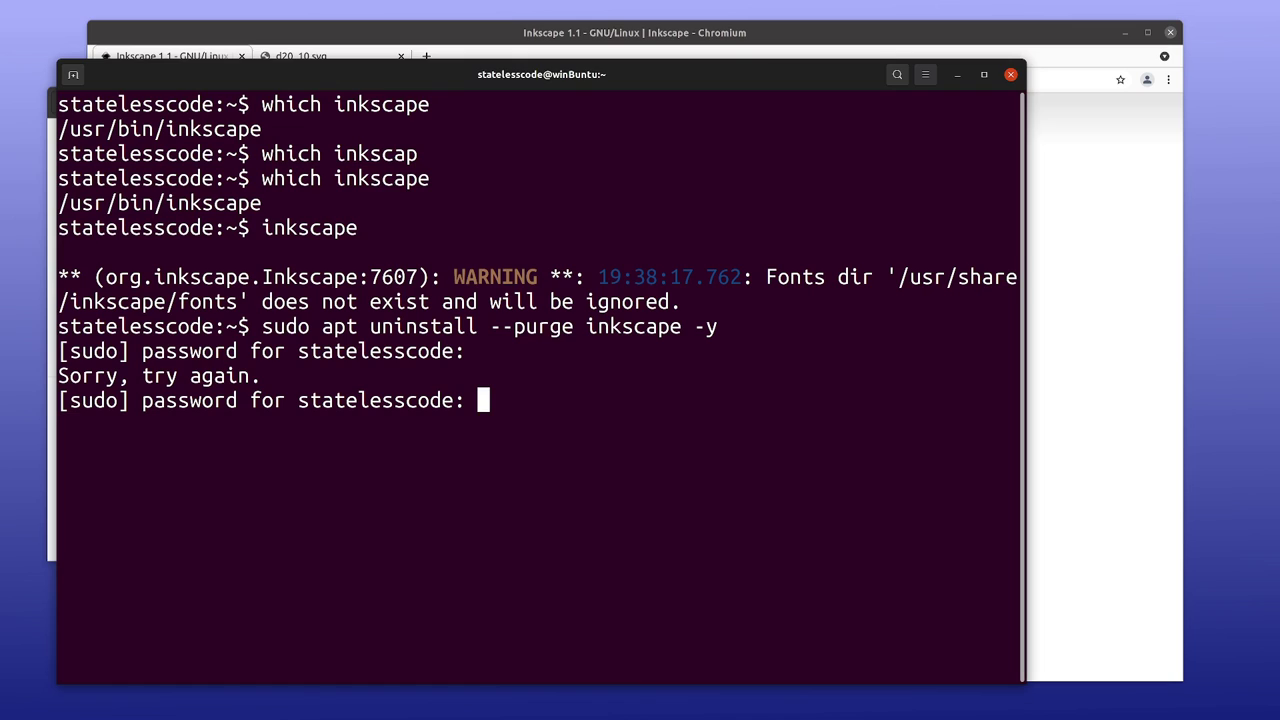
left_click(280, 523)
key("Return")
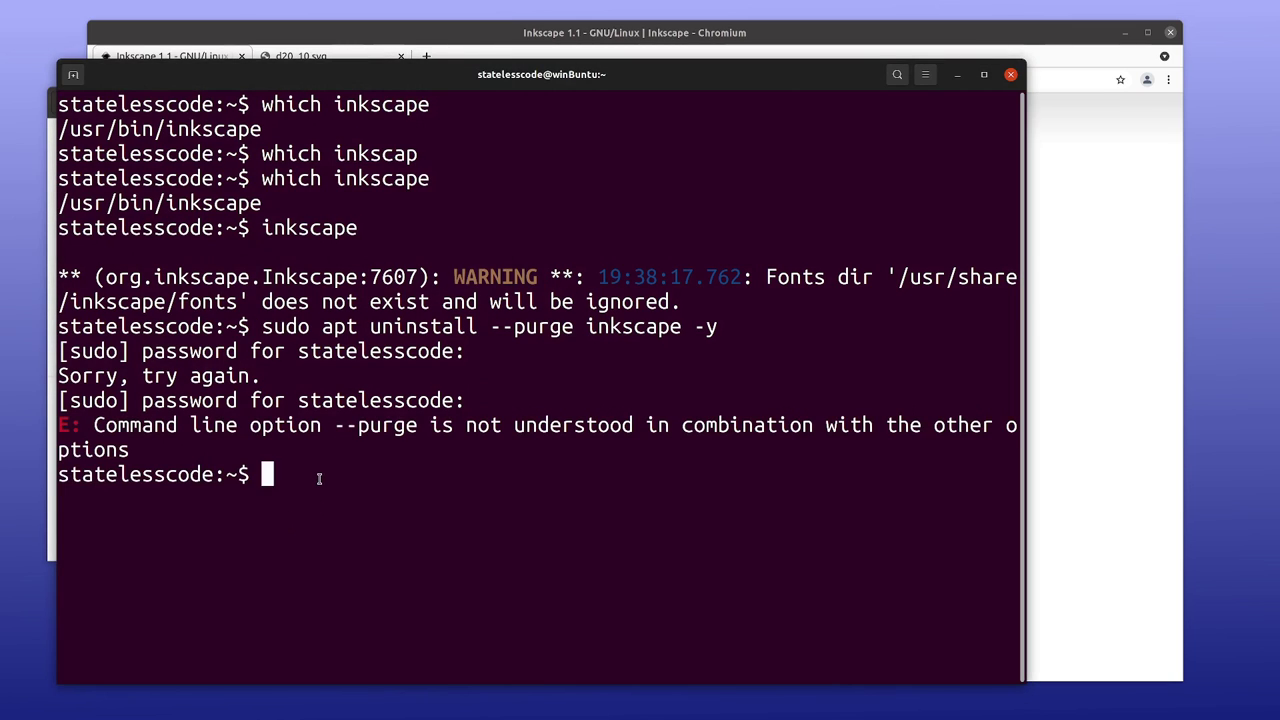
Retry the uninstall command after editing out the --purge option.
key("Up")
key("Left")
key("Left")
key("Left")
key("Left")
key("Left")
key("Left")
key("Left")
key("Left")
key("Left")
key("Left")
key("Left")
key("Left")
key("Left")
key("Left")
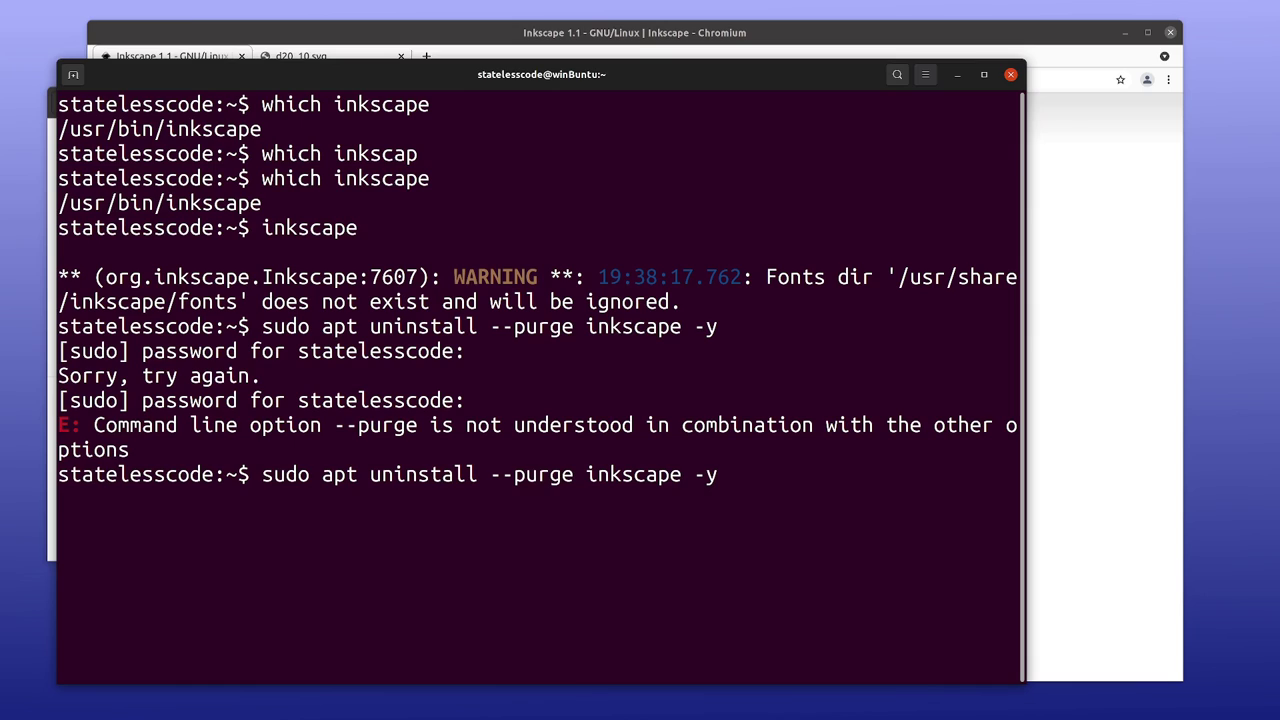
key("Right")
key("Right")
key("Right")
key("Right")
key("Right")
key("Left")
key("BackSpace")
key("BackSpace")
key("BackSpace")
key("BackSpace")
key("BackSpace")
key("BackSpace")
key("BackSpace")
key("BackSpace")
key("Return")
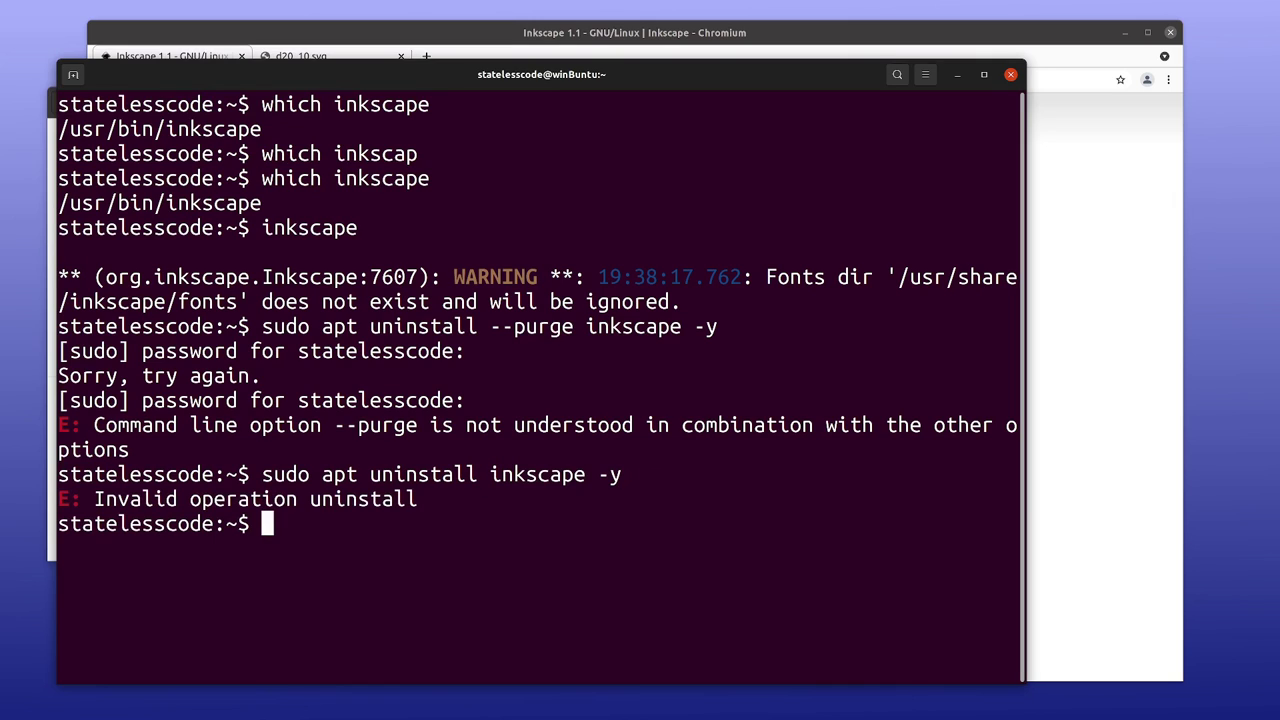
Replace 'uninstall' with 'remove --purge' and run the command to purge Inkscape.
key("Up")
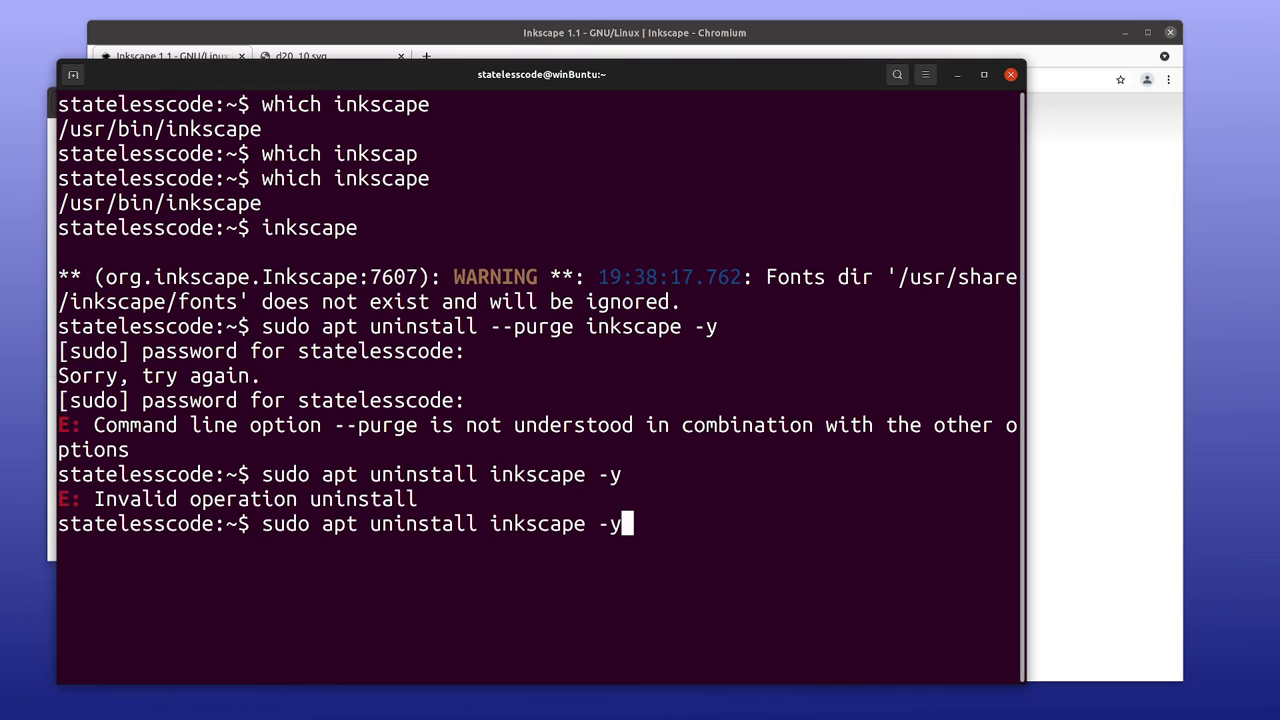
key("ctrl+Left")
key("ctrl+Left")
key("ctrl+Left")
key("ctrl+Right")
key("BackSpace")
key("BackSpace")
key("BackSpace")
key("BackSpace")
key("BackSpace")
key("BackSpace")
key("BackSpace")
key("BackSpace")
key("BackSpace")
type("remo")
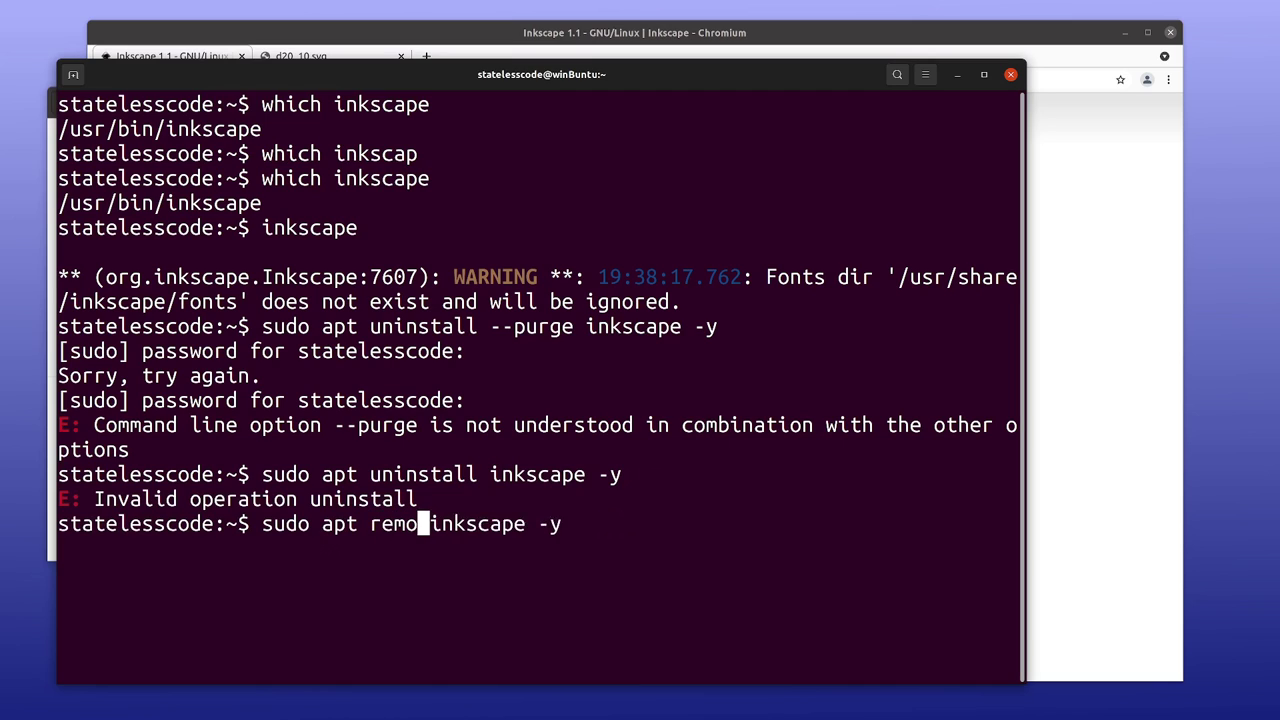
type("ve --purge")
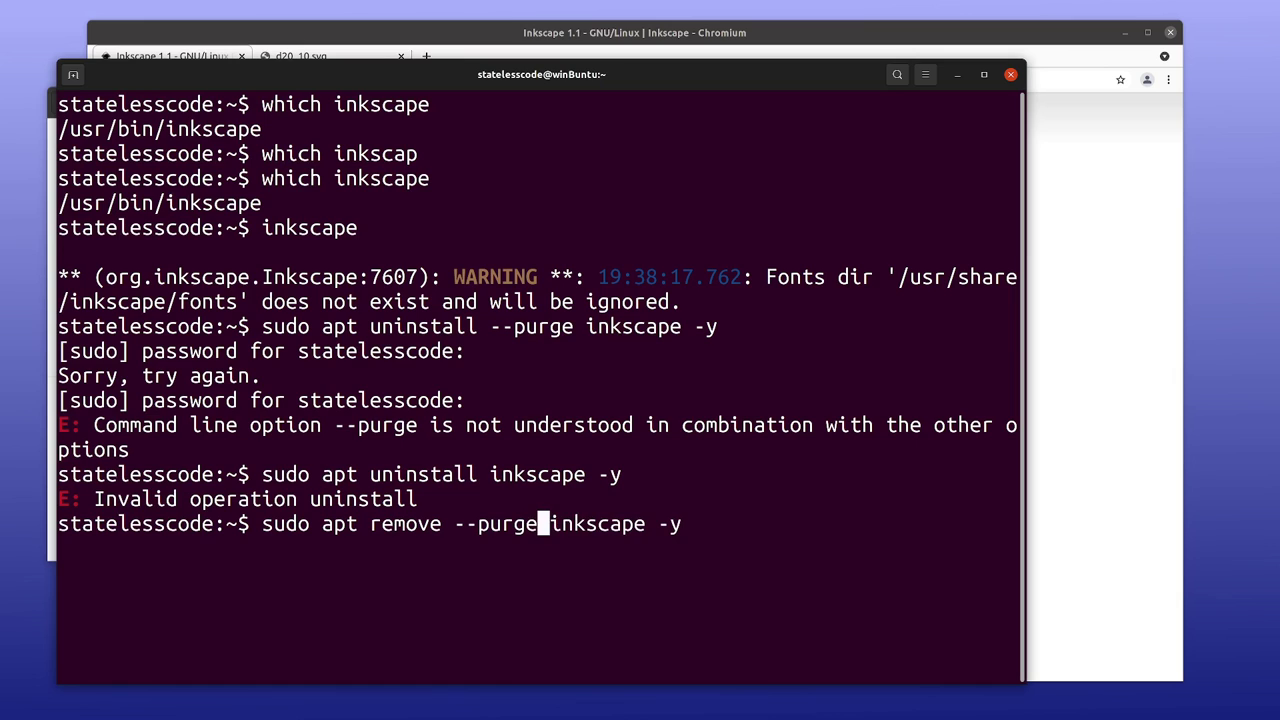
key("Return")
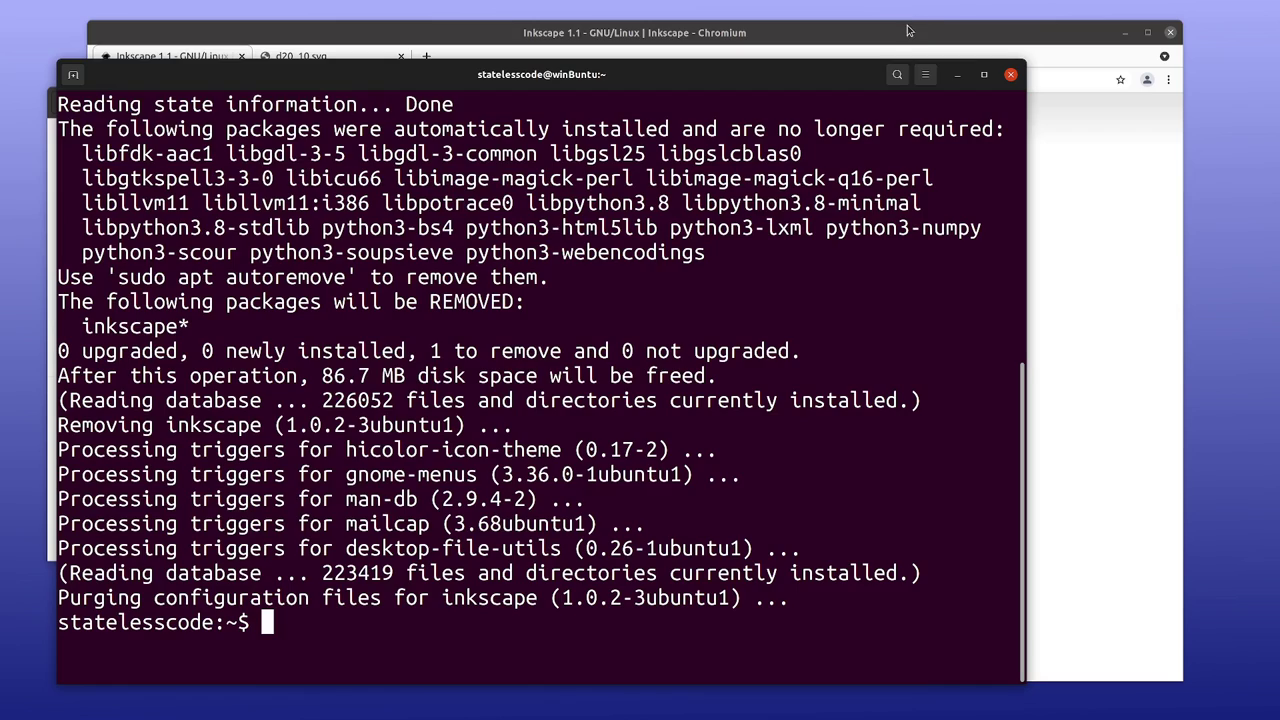
Go from the Inkscape 1.1 download page to Snapcraft and select 'sudo snap install inkscape'.
key("alt+Tab")
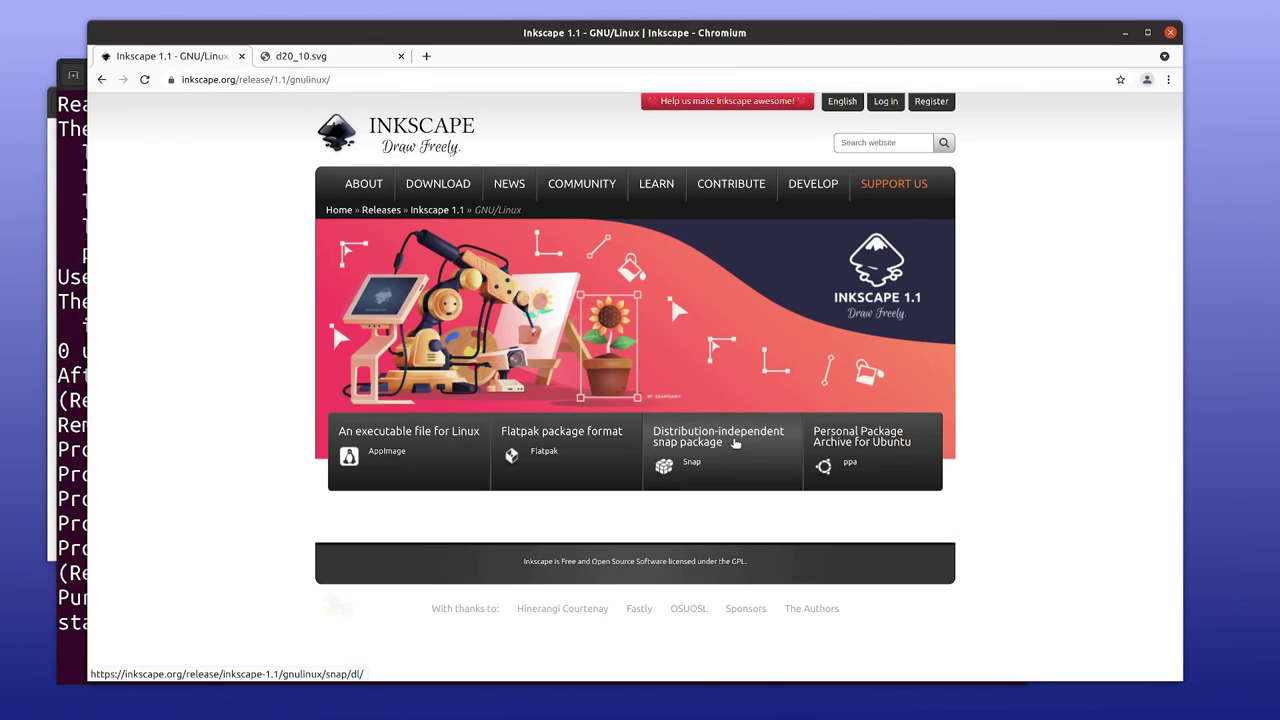
left_click(735, 442)
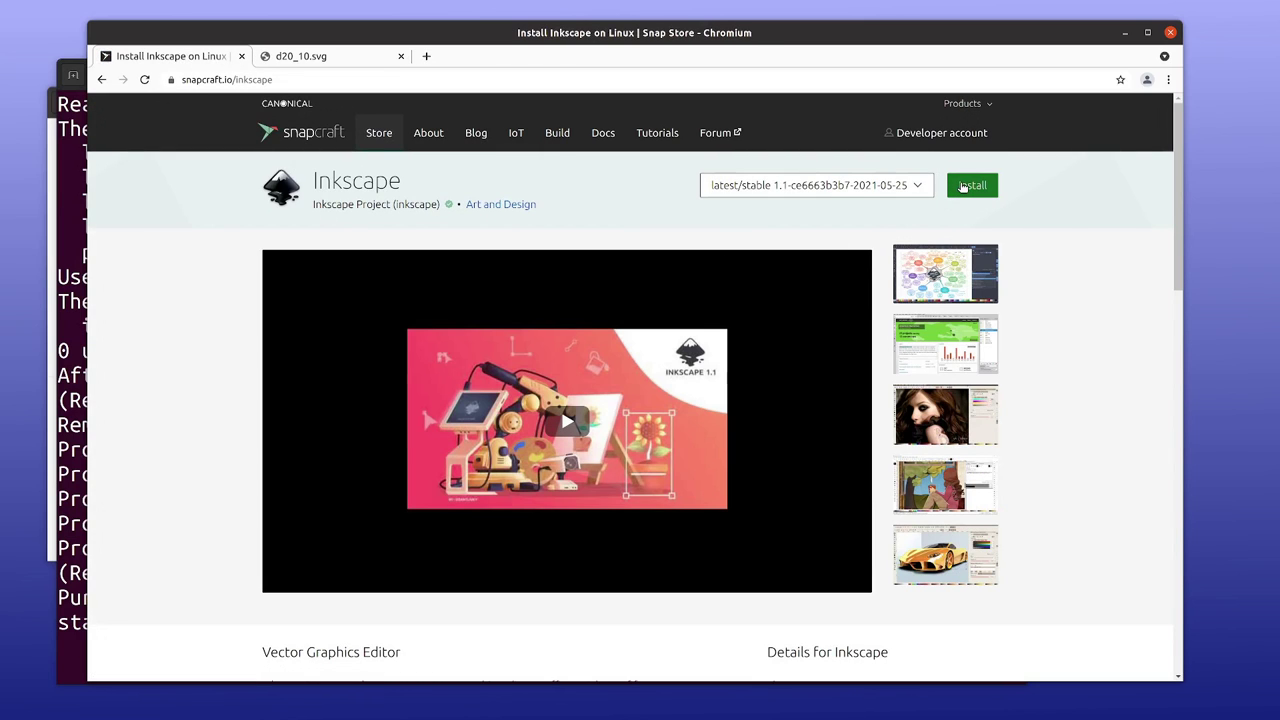
left_click(962, 187)
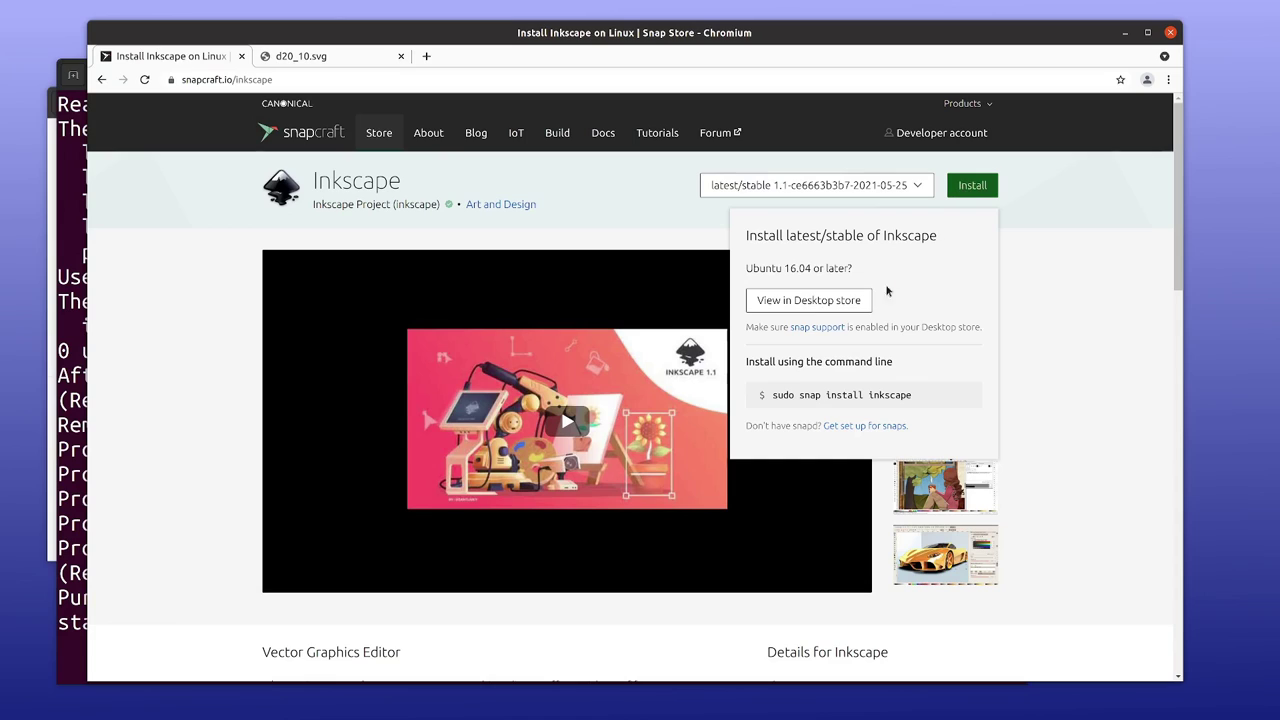
left_click_drag(767, 397, 928, 397)
key("ctrl+c")
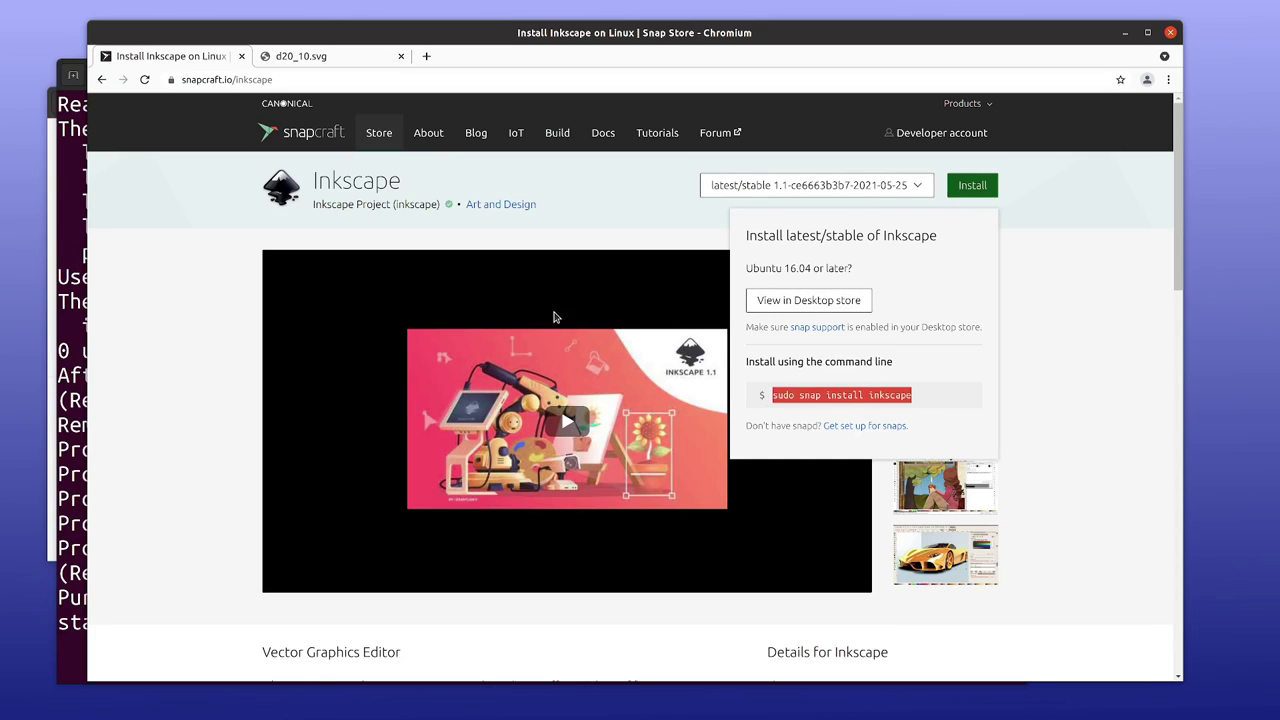
Paste and run 'sudo snap install inkscape' in the terminal.
left_click(74, 247)
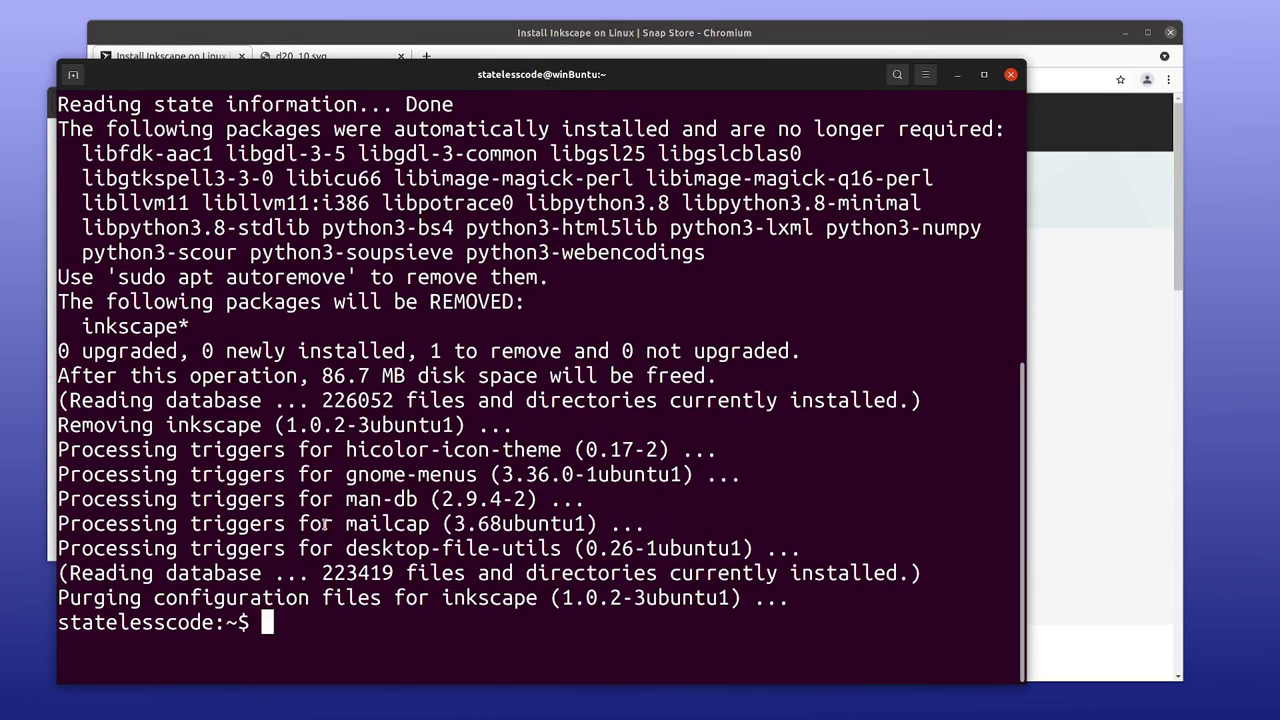
middle_click(384, 624)
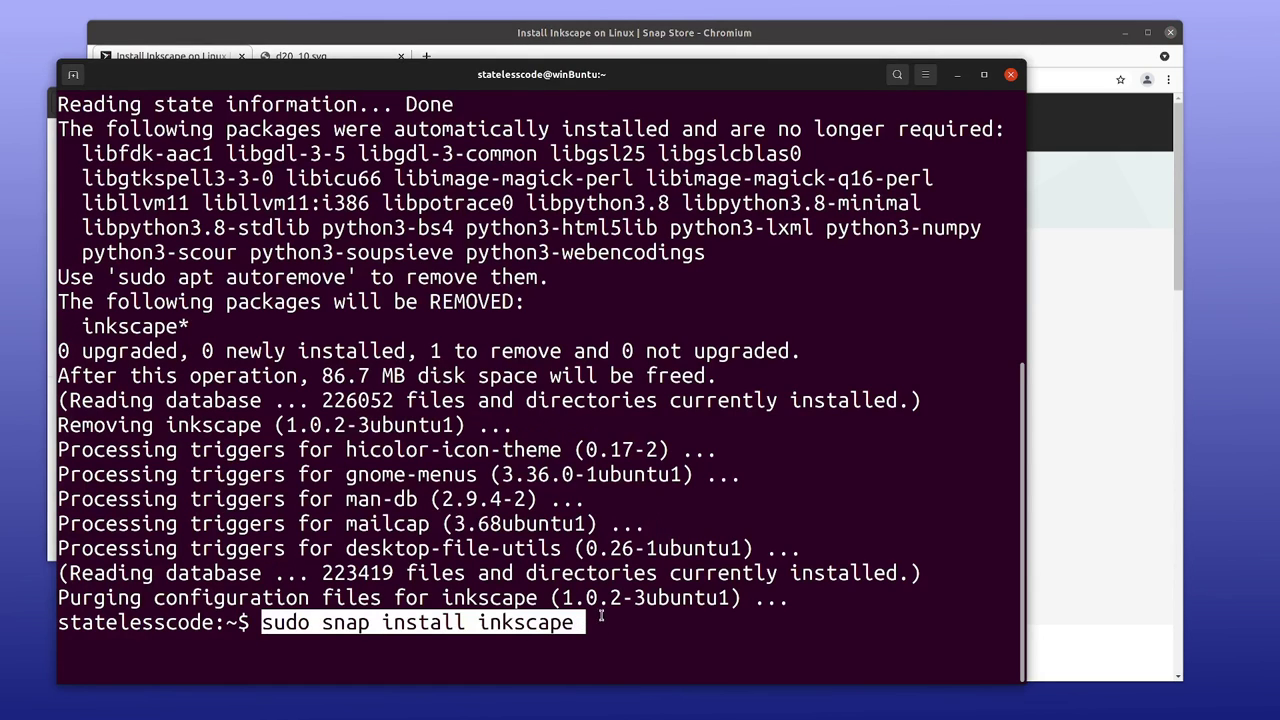
key("Return")
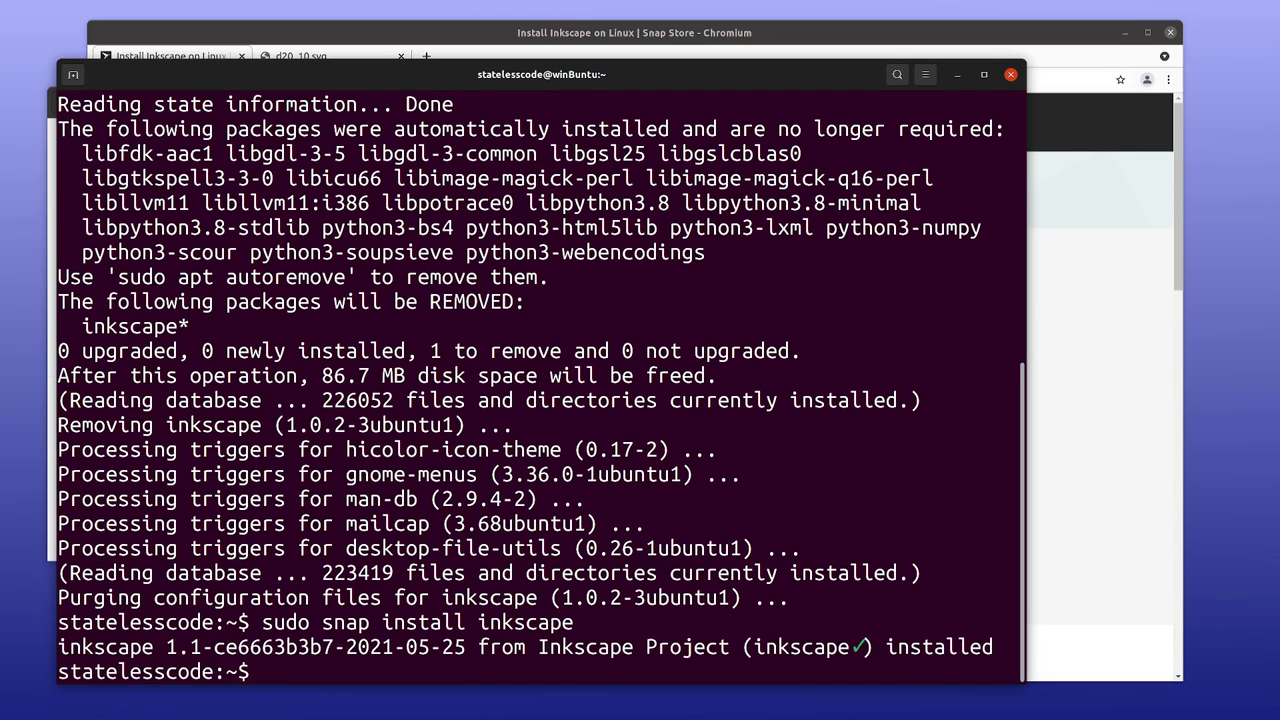
Run 'which inkscape', try the 'inkscape' command, and enter the /snap/bin/inkscape path.
type("which in")
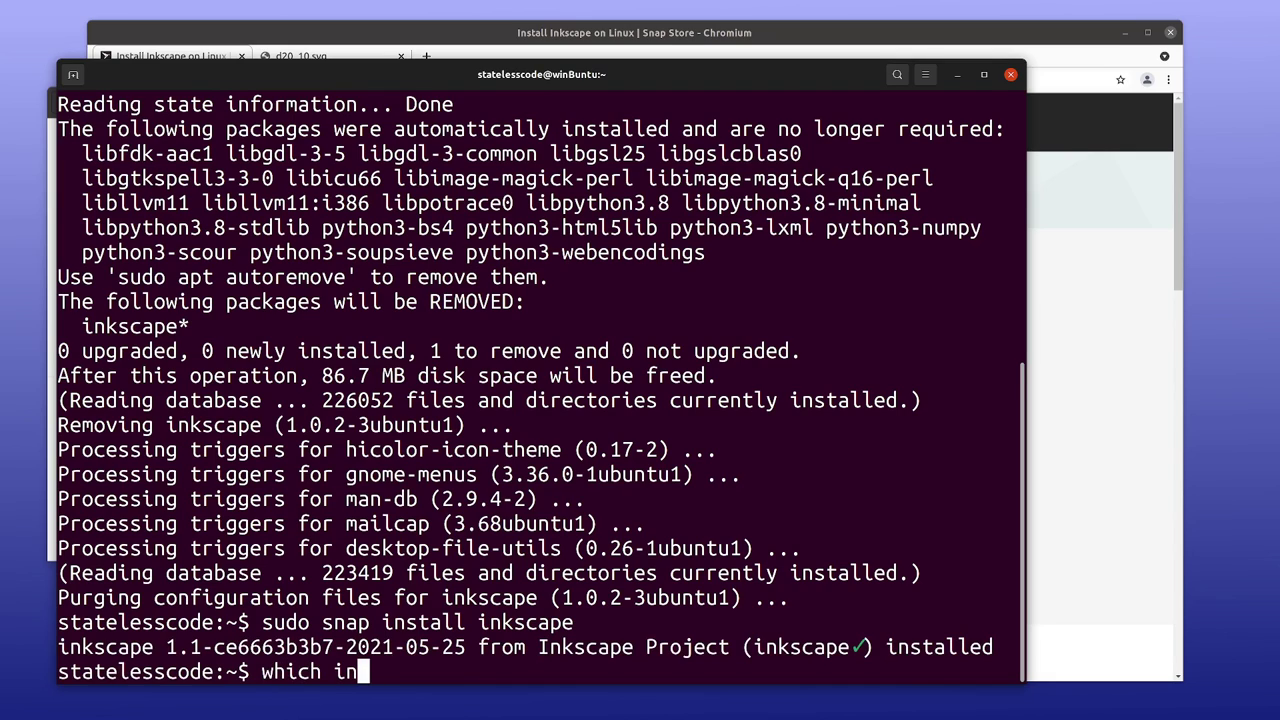
type("kscape")
key("Return")
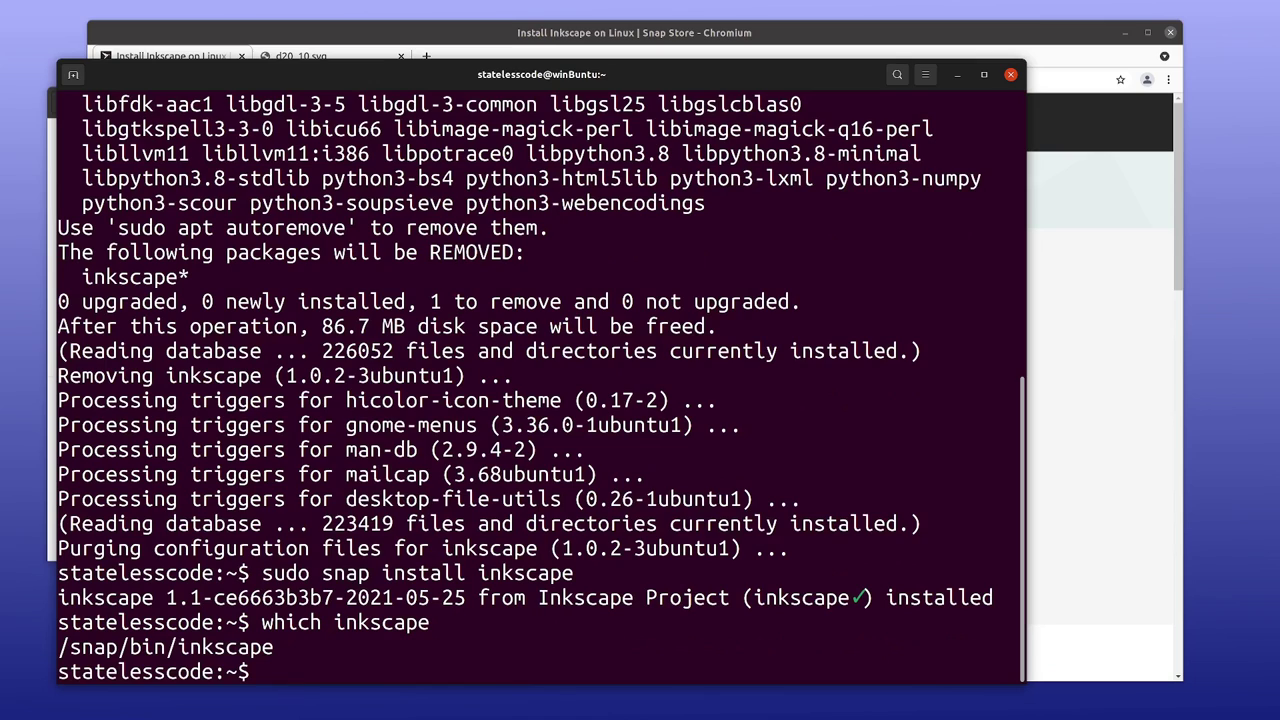
type("inkscpa")
key("BackSpace")
key("BackSpace")
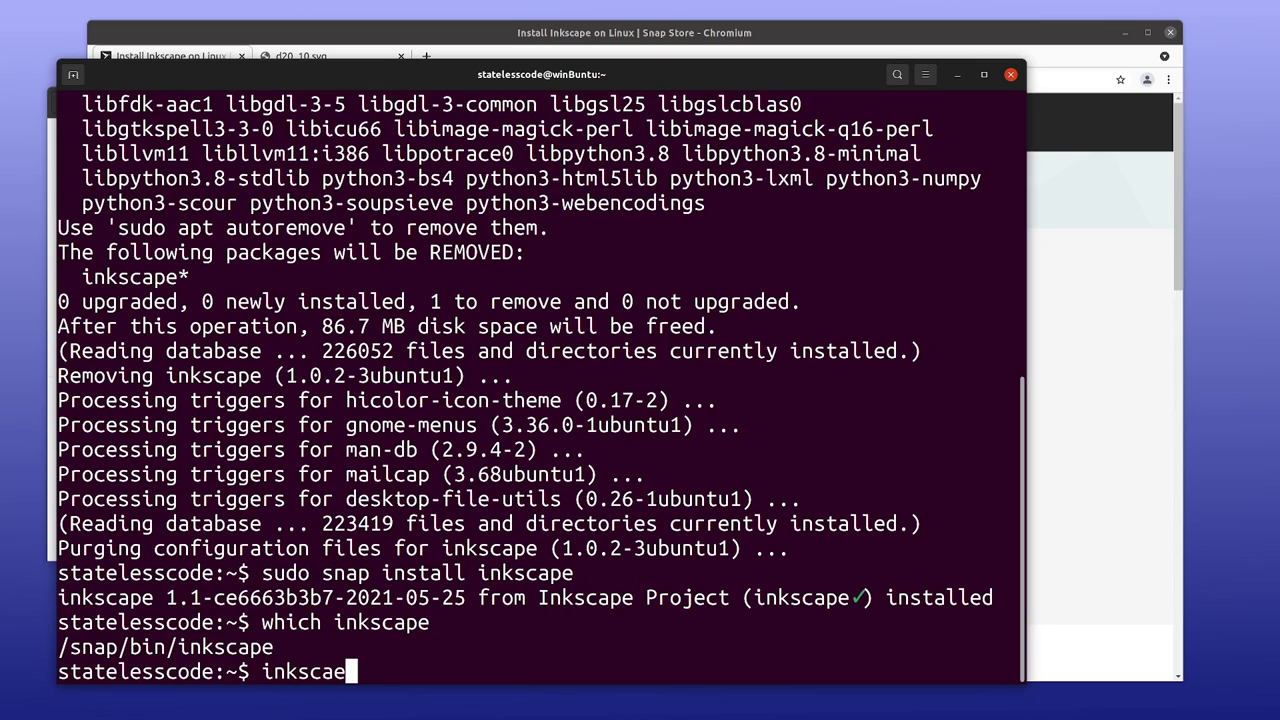
key("BackSpace")
type("pe")
key("Return")
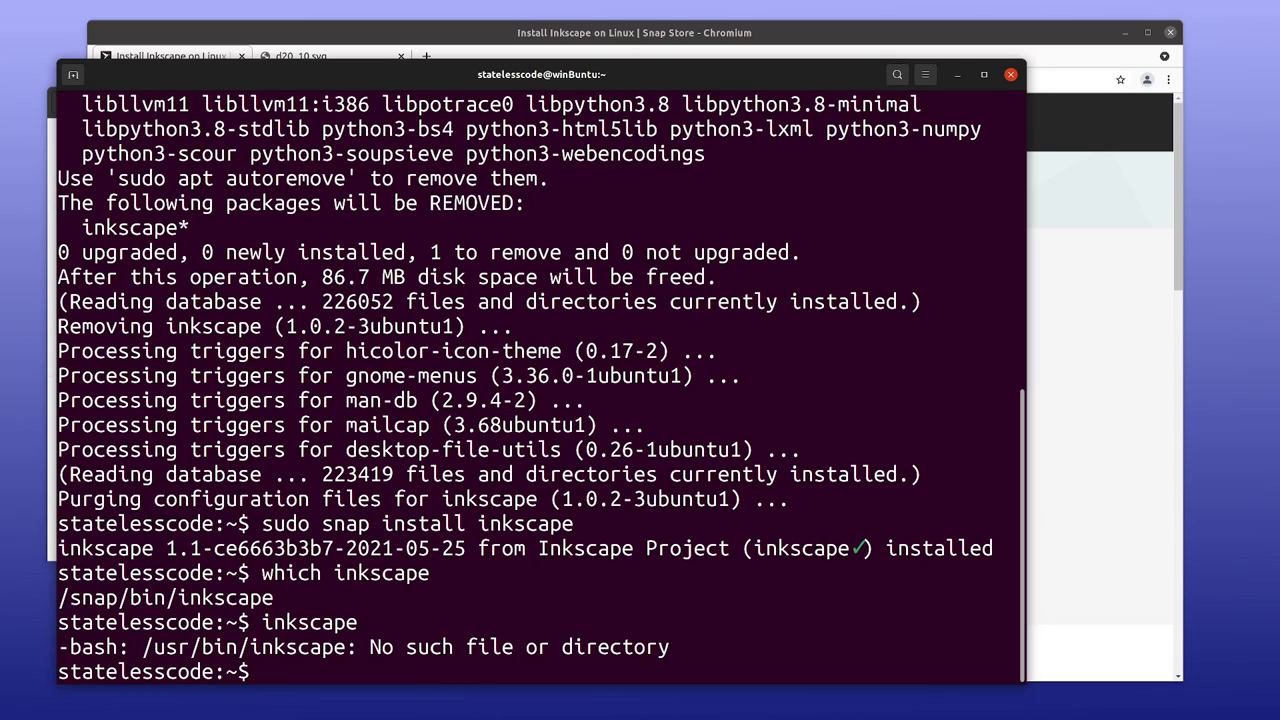
type("/snap/bin/inkscape")
Launch Inkscape 1.1 from /snap/bin/inkscape, save quick setup with Default canvas, then return to Chromium.
key("Return")
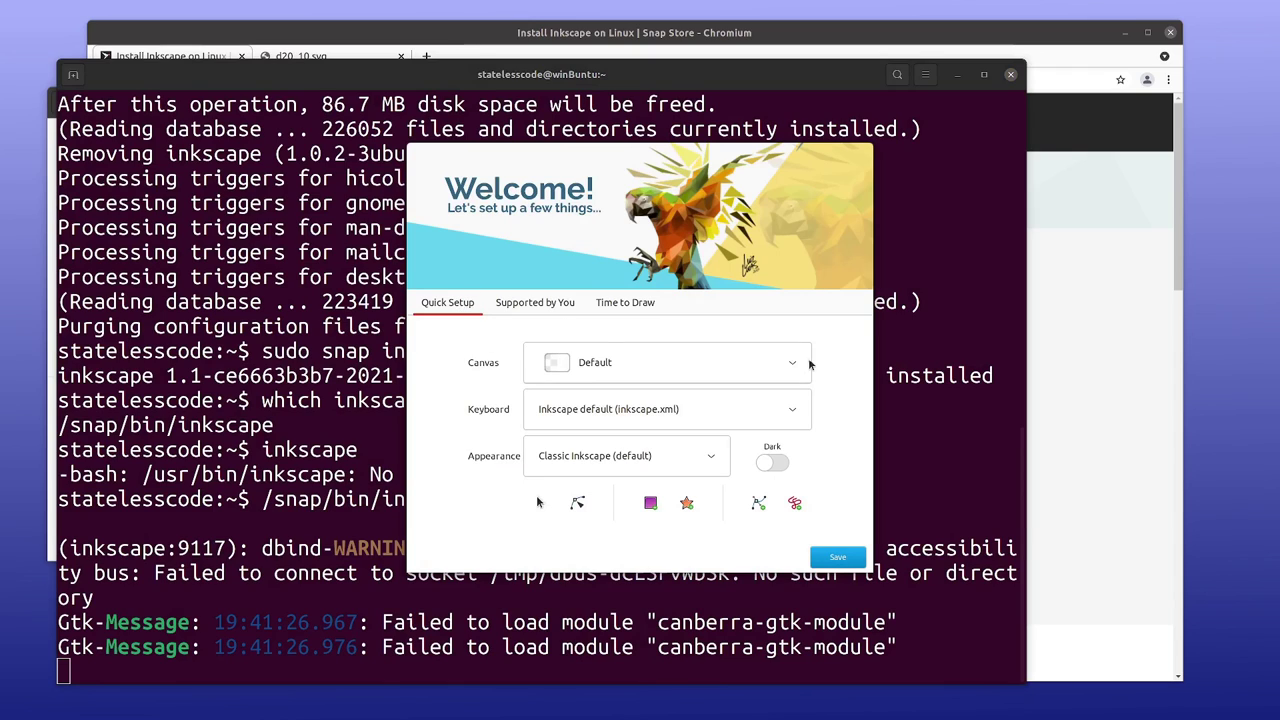
left_click(732, 366)
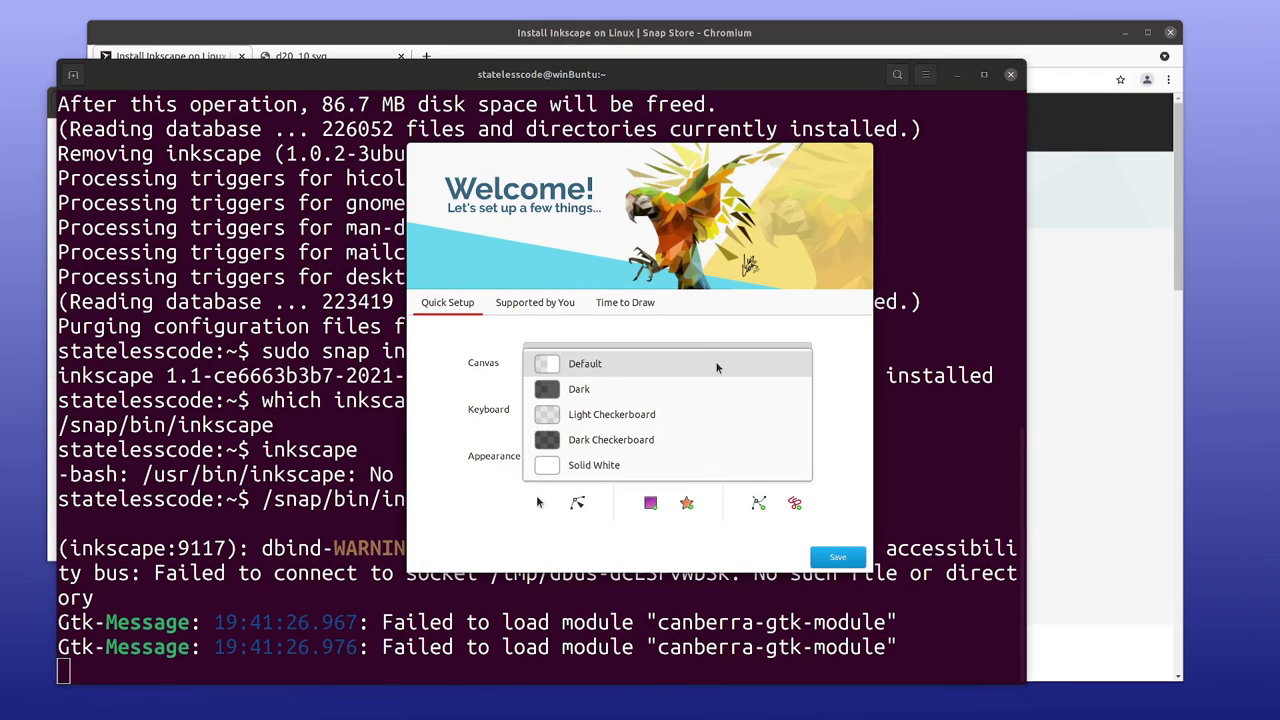
left_click(716, 366)
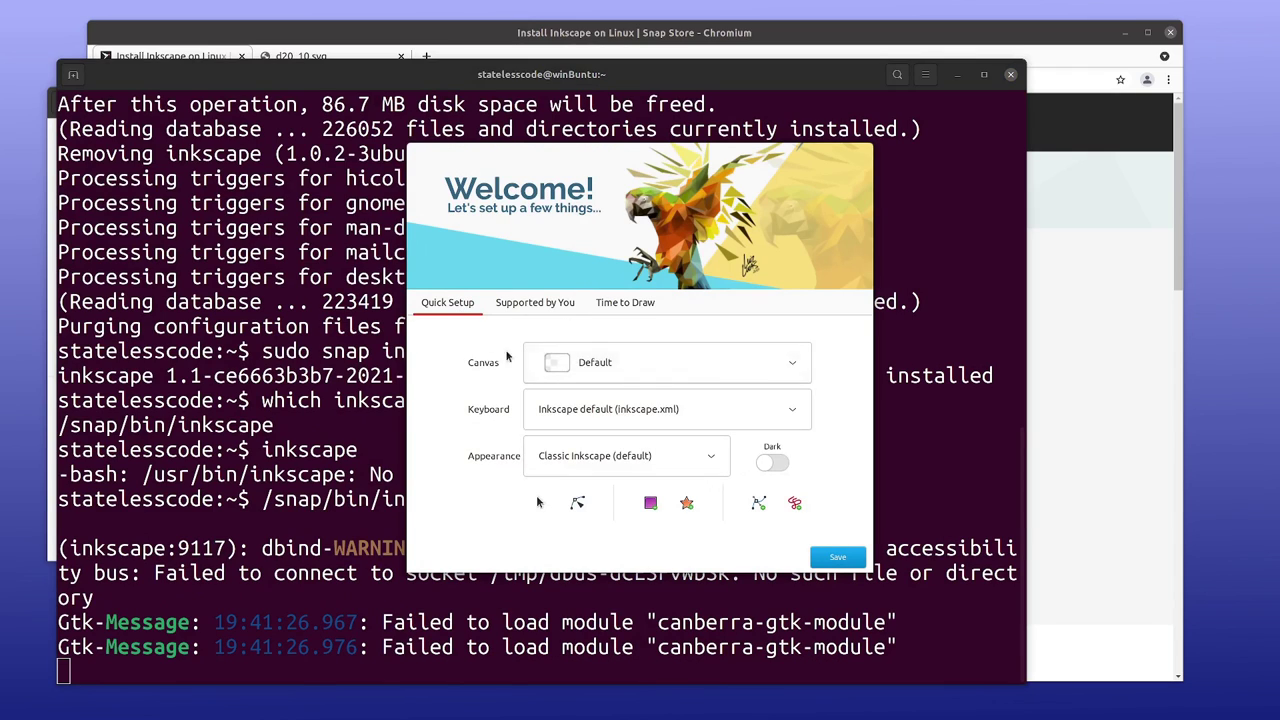
left_click(838, 558)
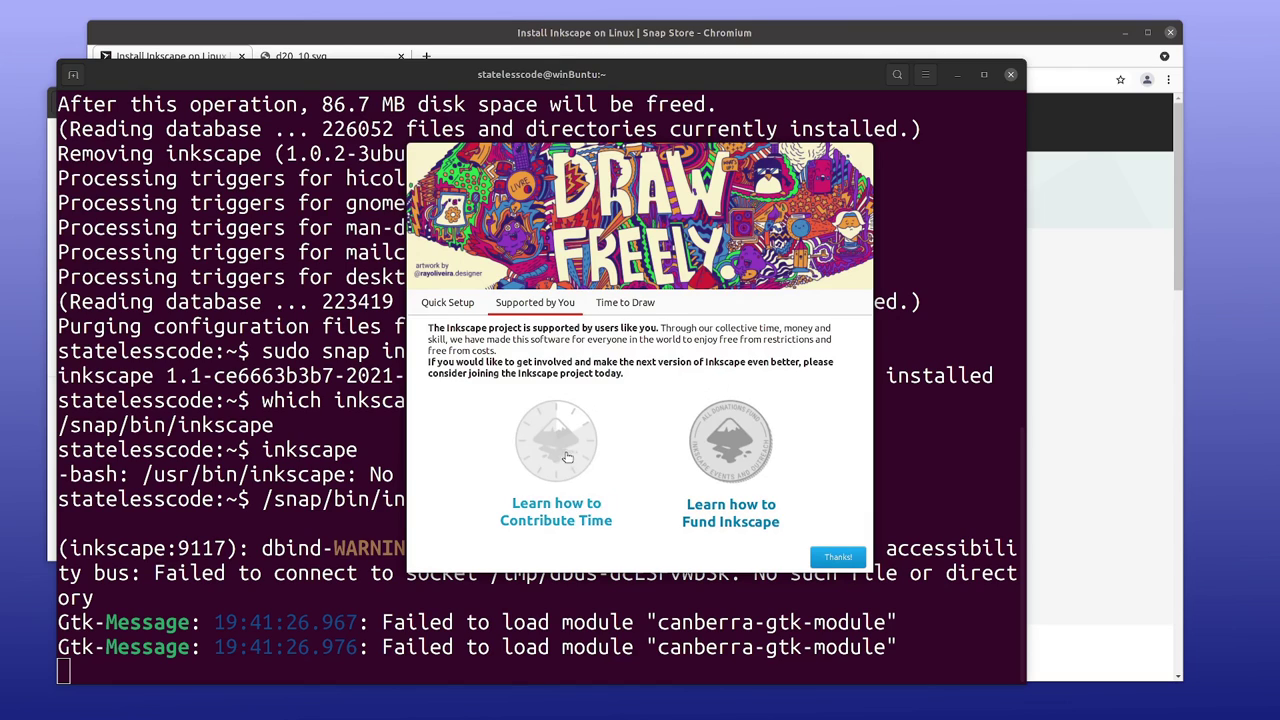
left_click(212, 53)
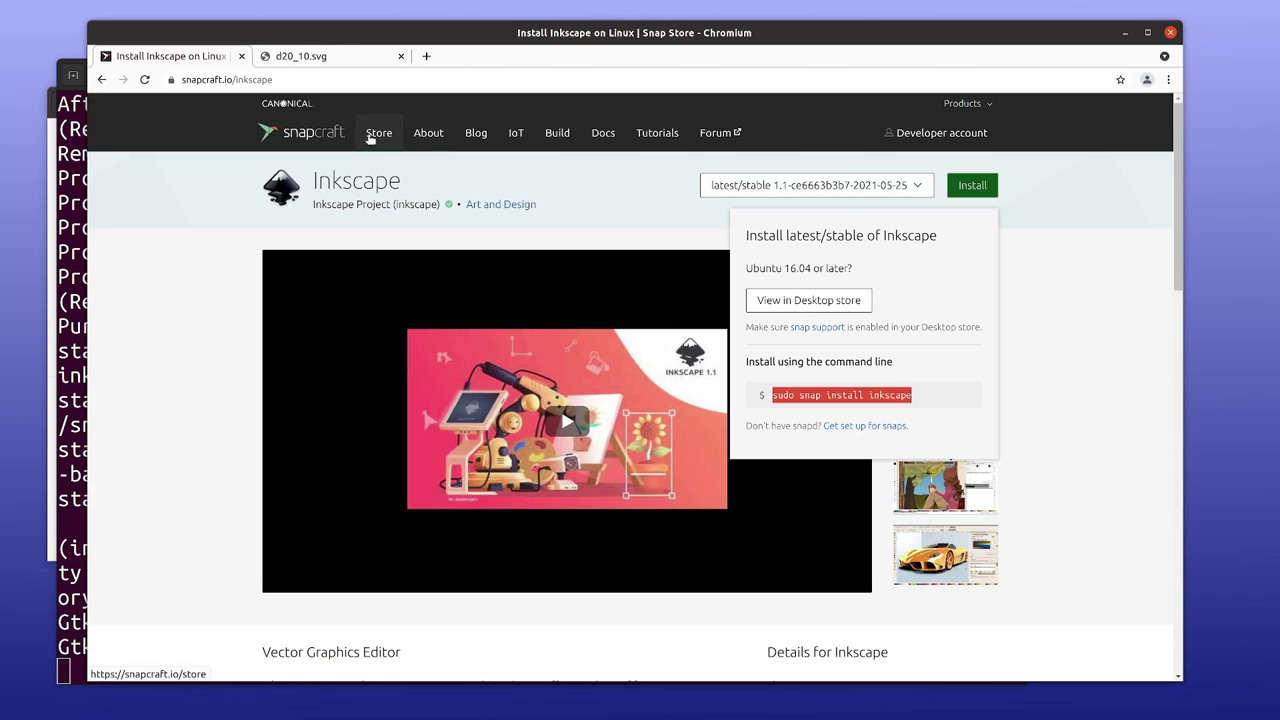
Go back to the Inkscape 1.1 release page and open LEARN > Tutorials.
left_click(104, 84)
mouse_move(642, 192)
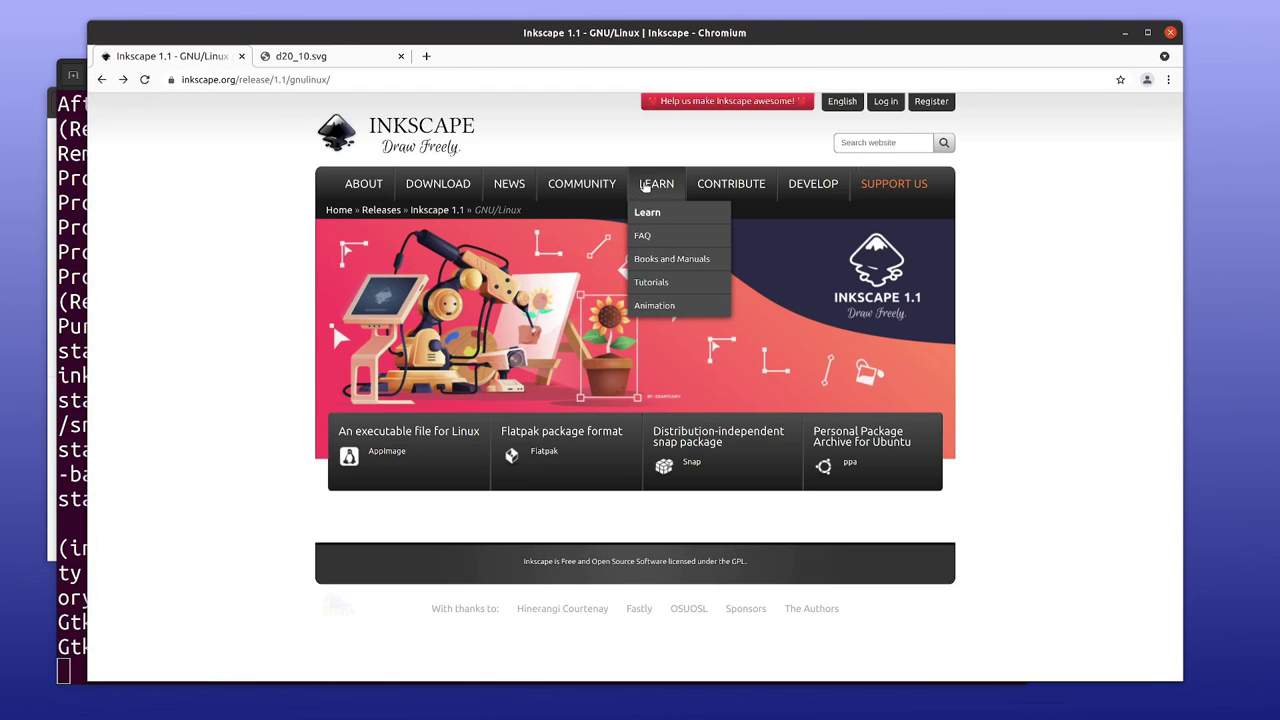
left_click(665, 287)
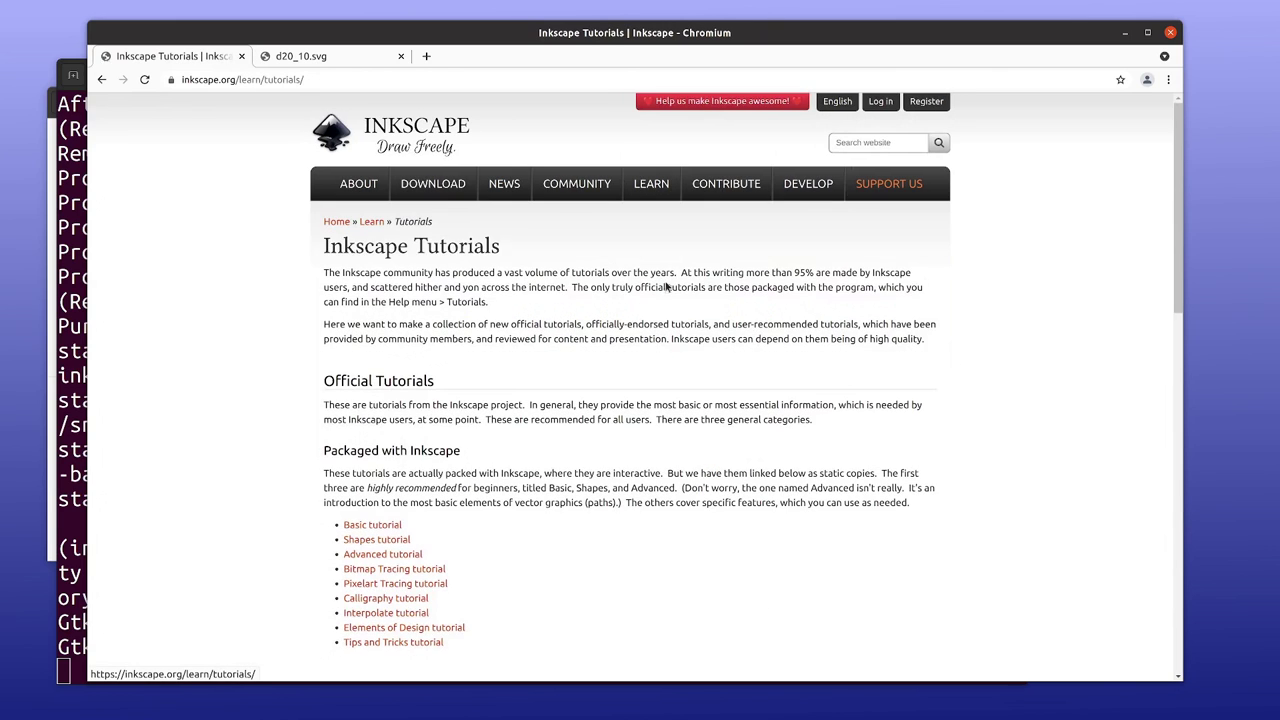
Scroll through the Inkscape Tutorials lists and nudge the browser window slightly right.
scroll(548, 259, "down", 8)
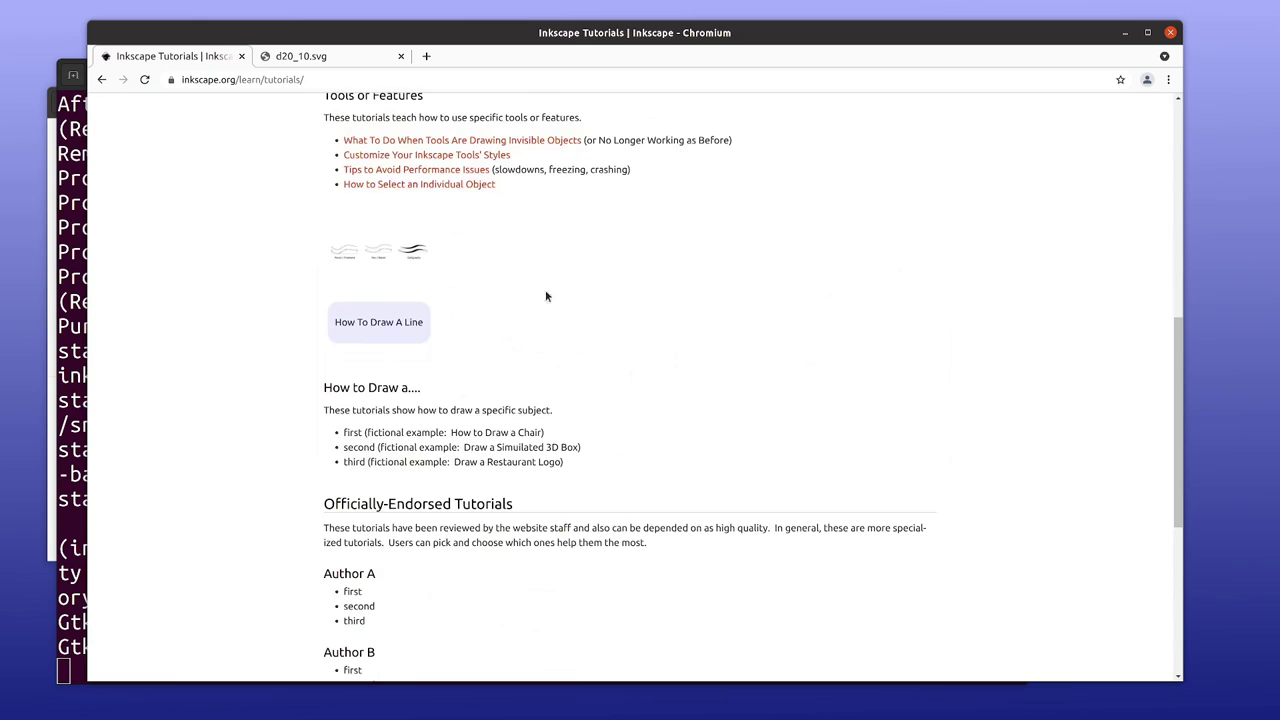
scroll(414, 386, "up", 2)
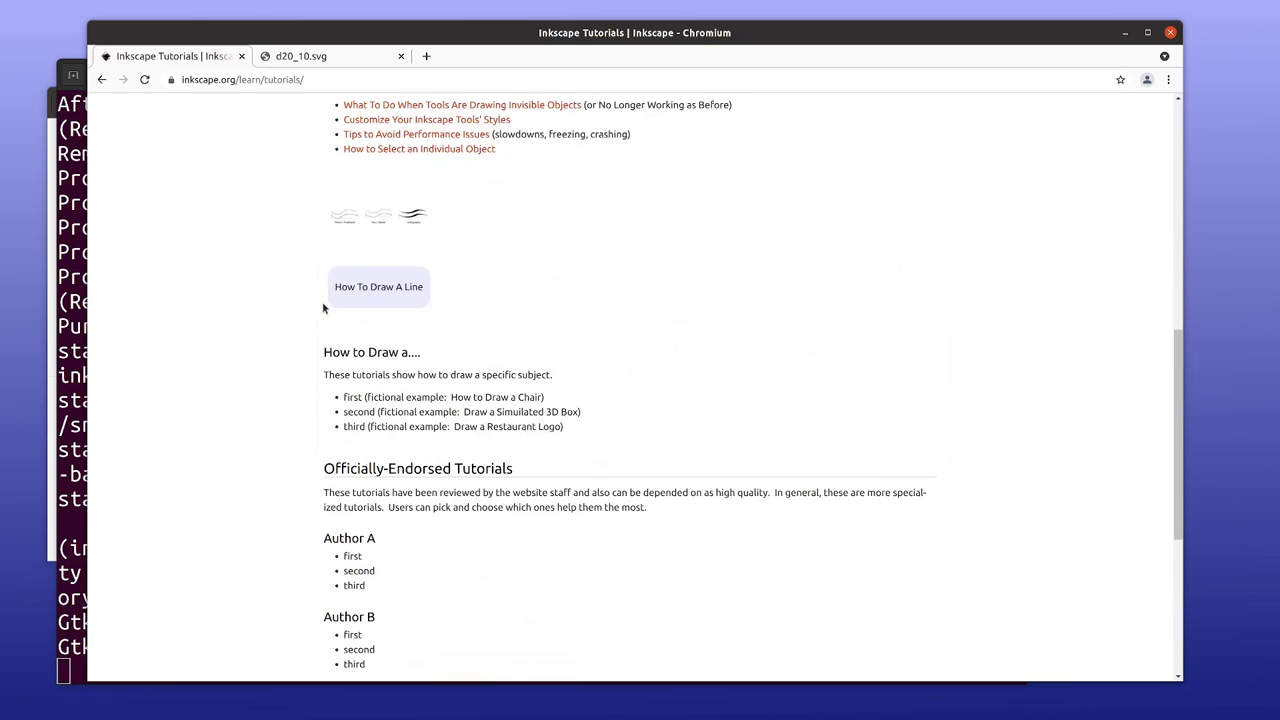
scroll(357, 417, "down", 4)
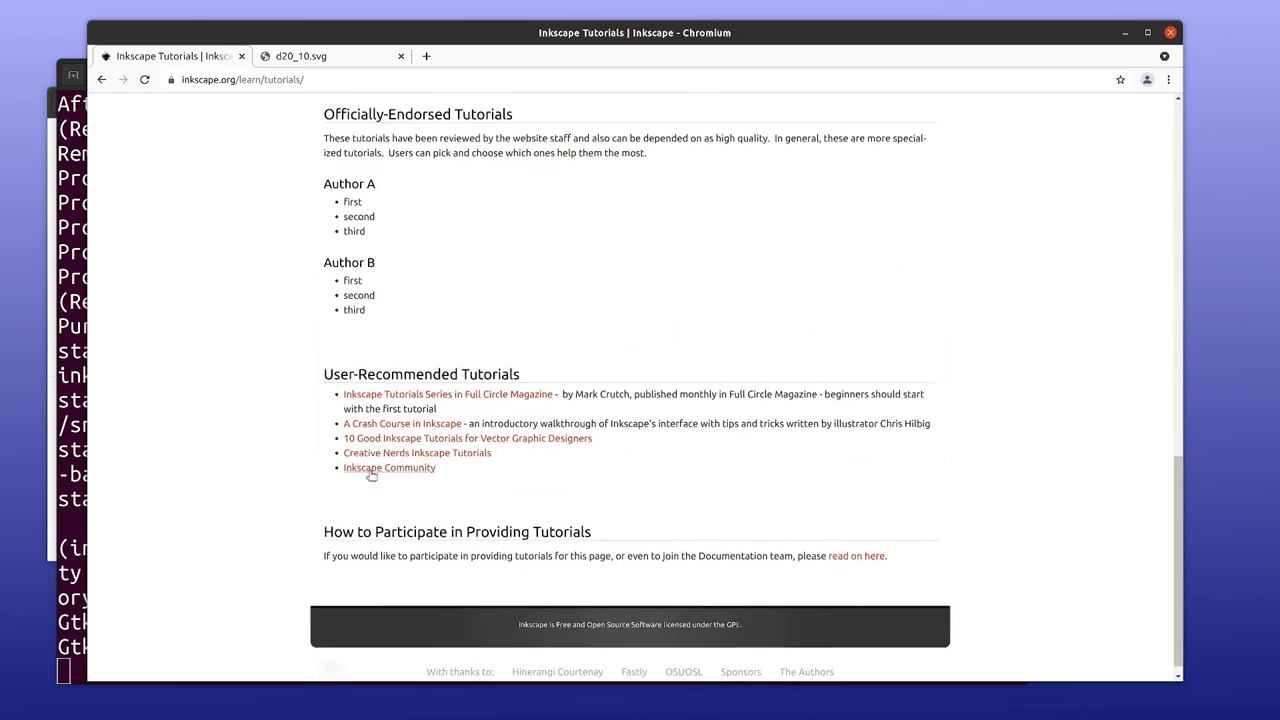
scroll(400, 465, "up", 10)
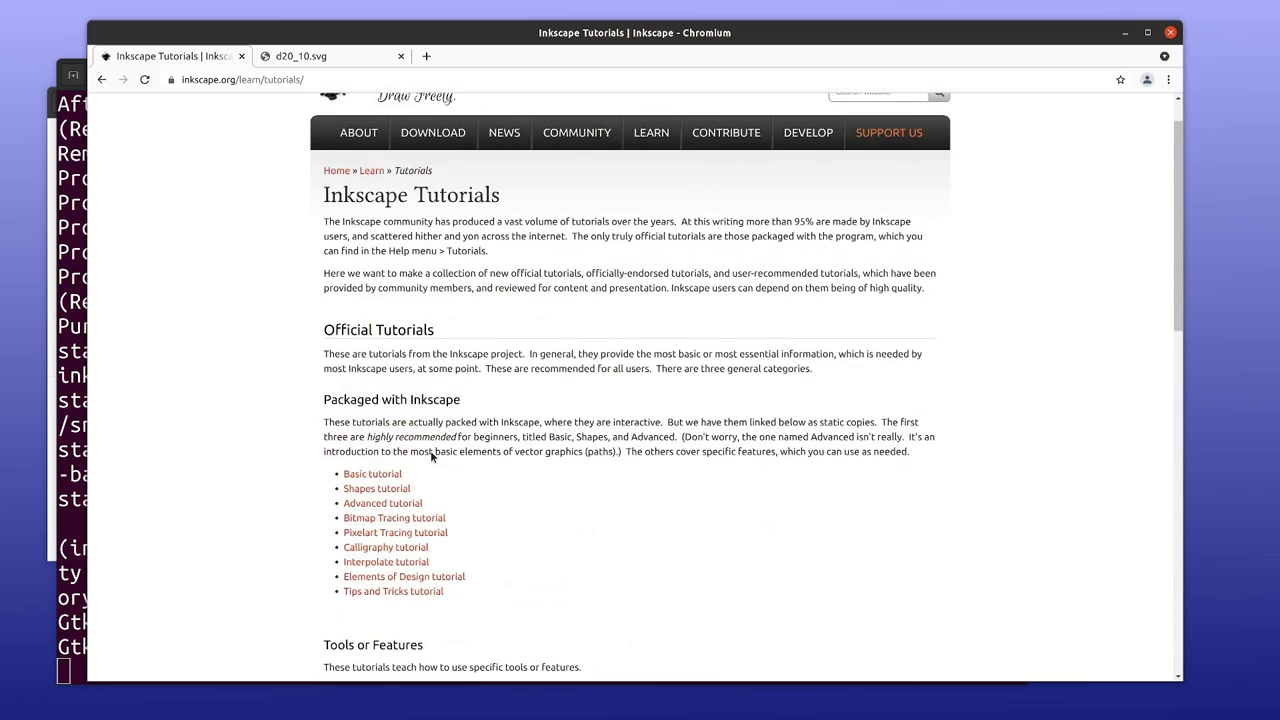
scroll(431, 455, "up", 1)
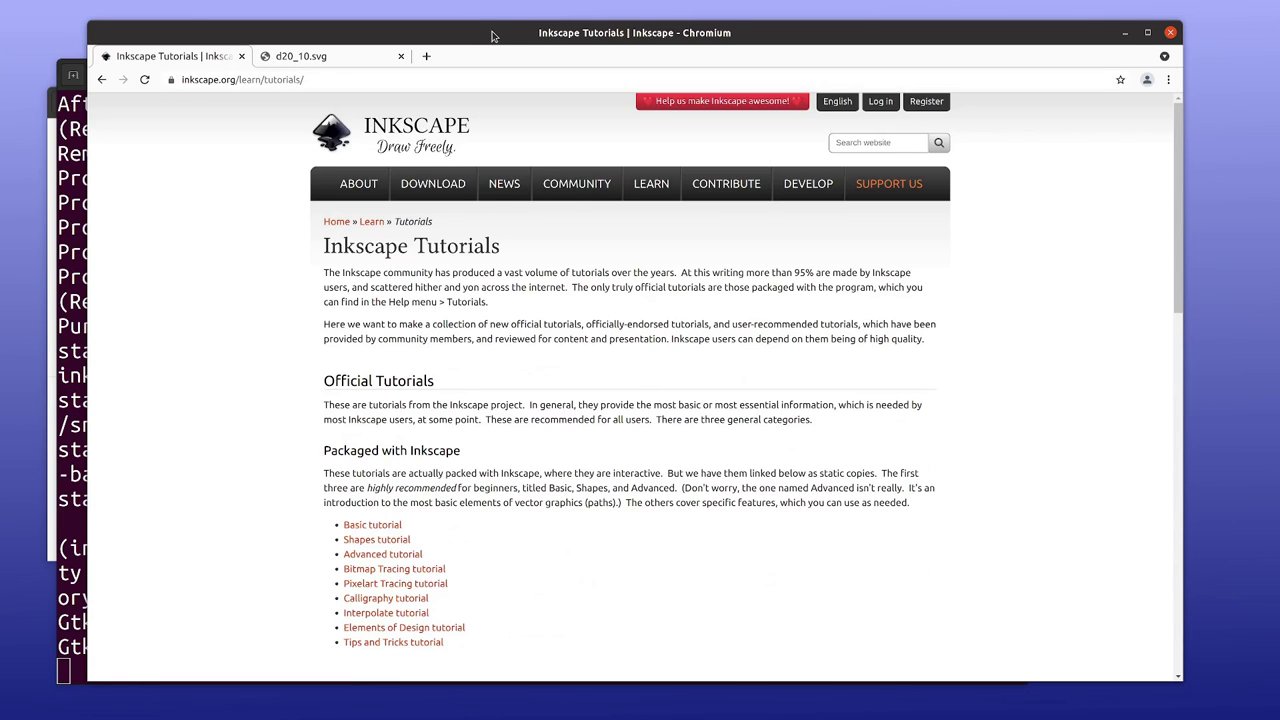
left_click_drag(493, 36, 519, 33)
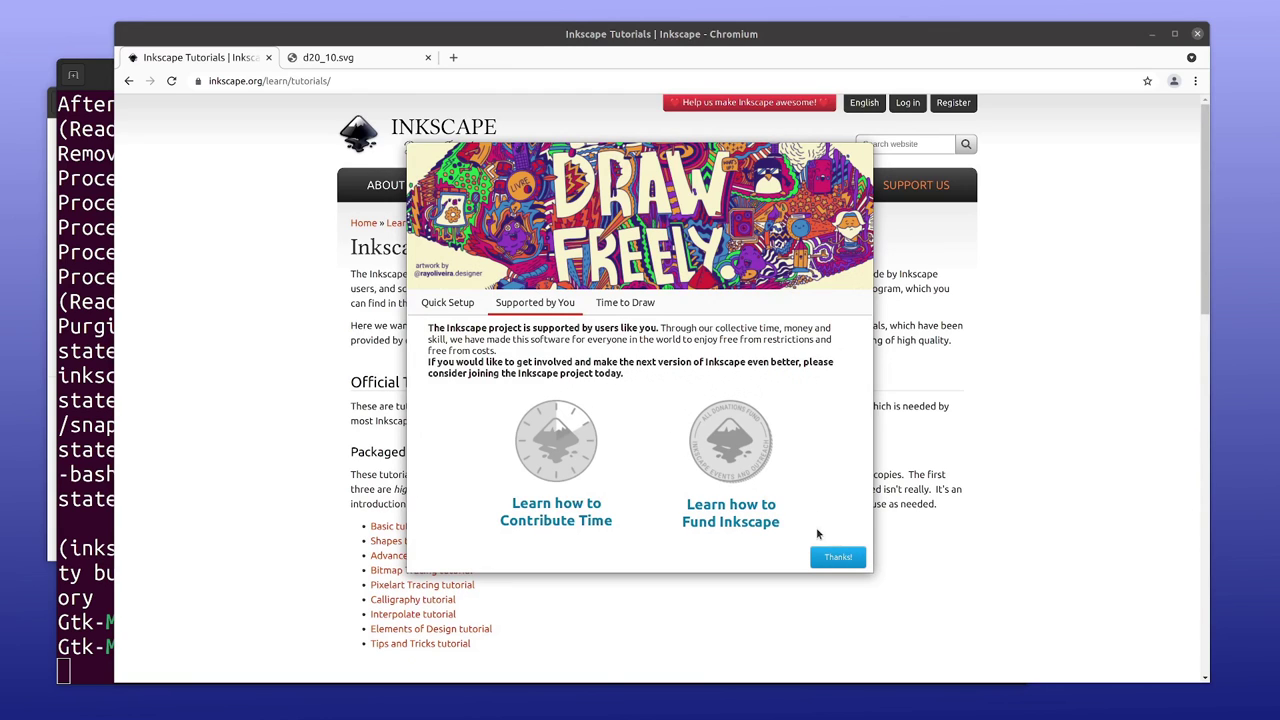
Dismiss the welcome dialog with Thanks! and create a blank New Document.
left_click(830, 557)
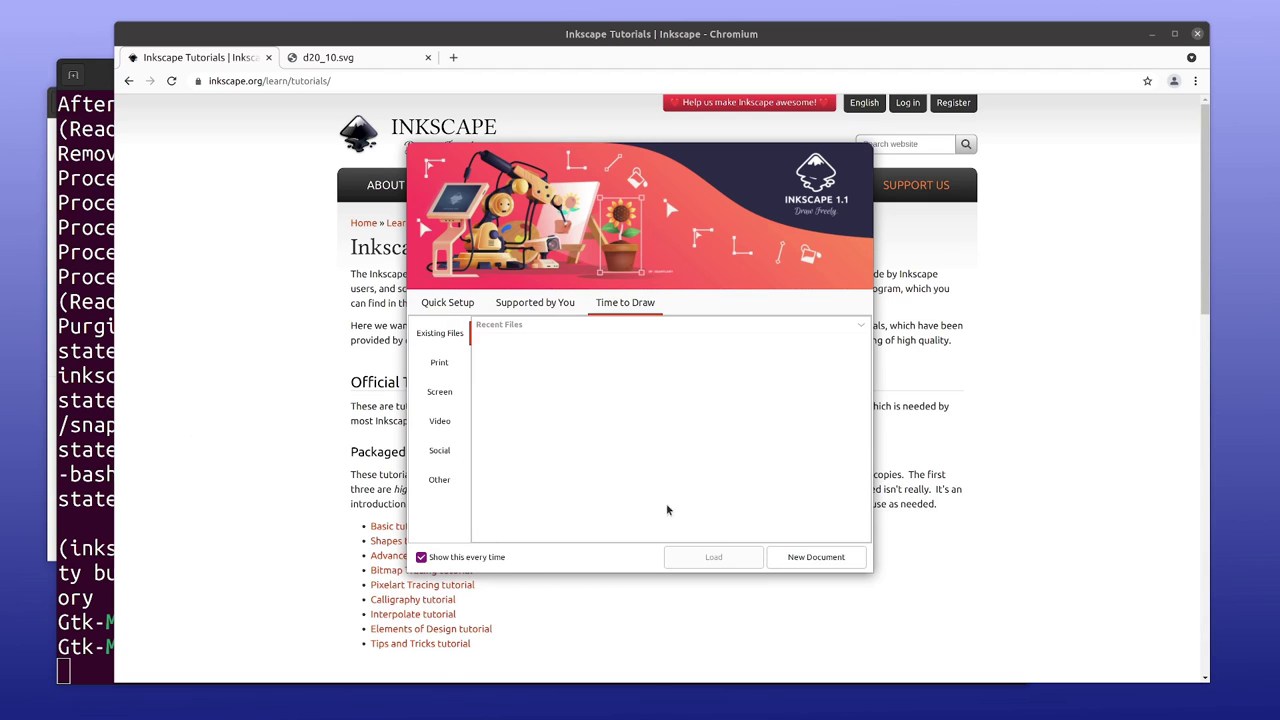
left_click(791, 561)
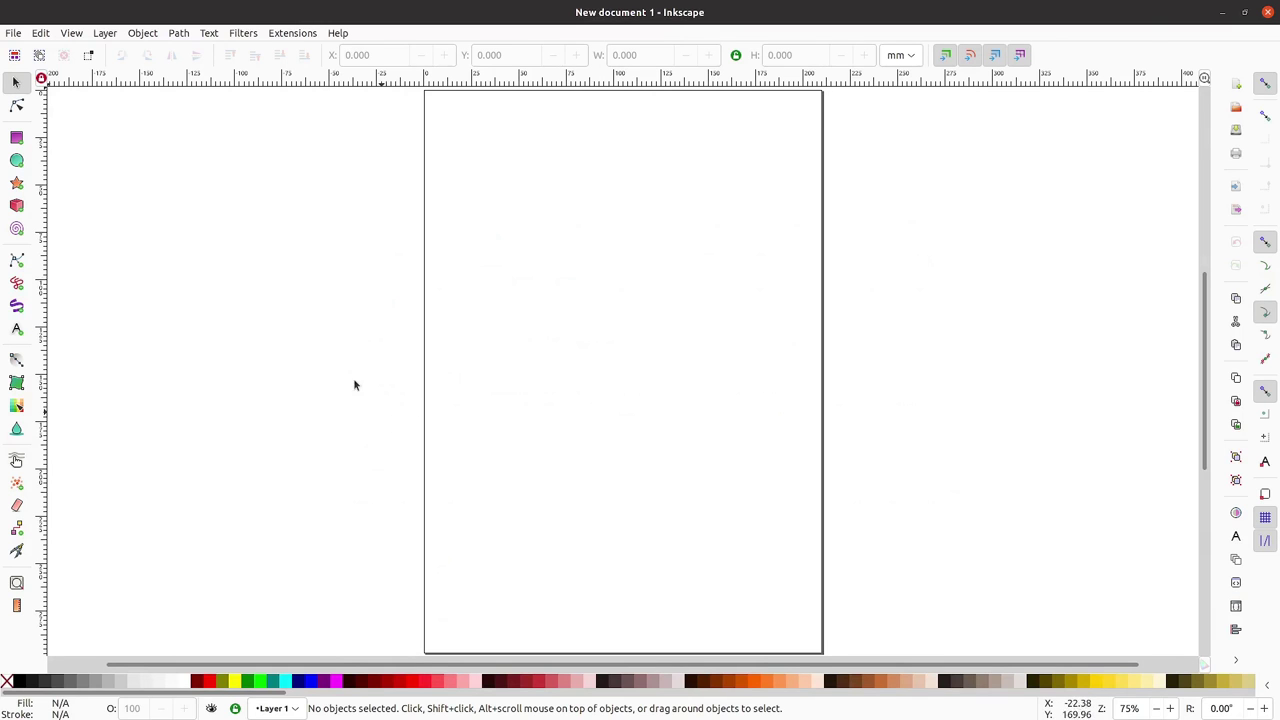
Open d20_no_numbers.svg from the Pictures > Dice_SVG folder.
left_click(14, 33)
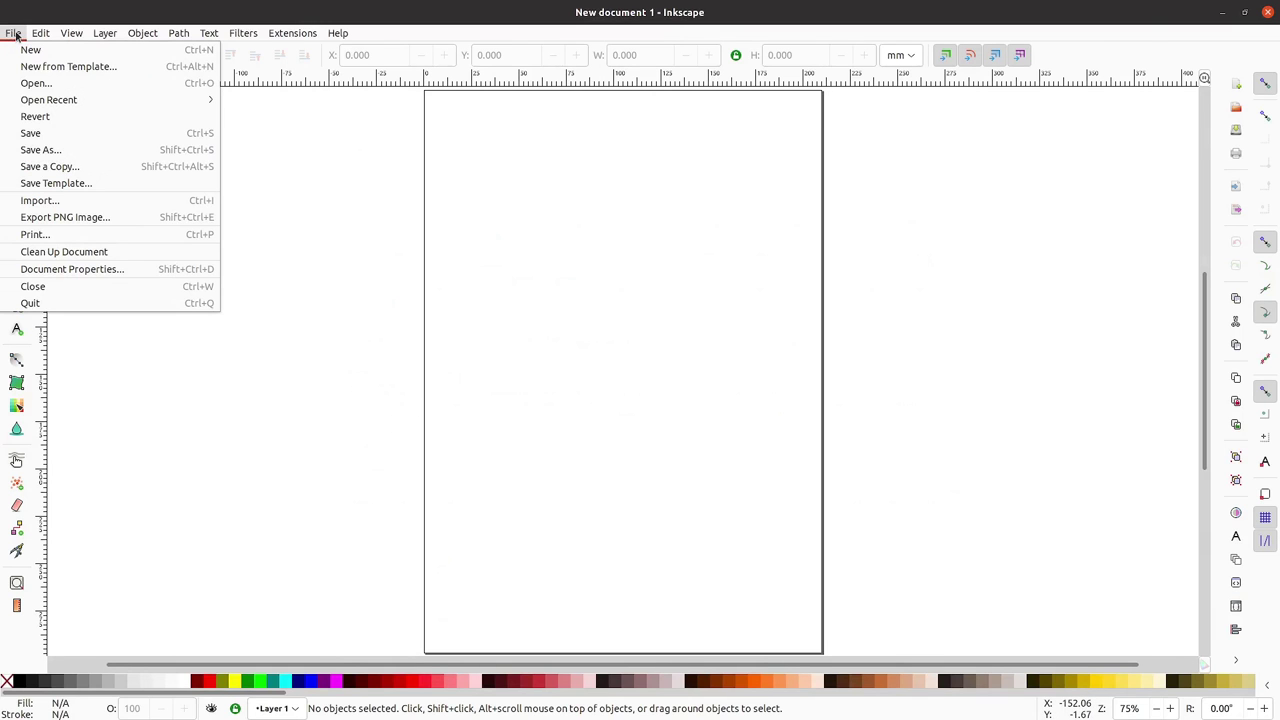
left_click(38, 87)
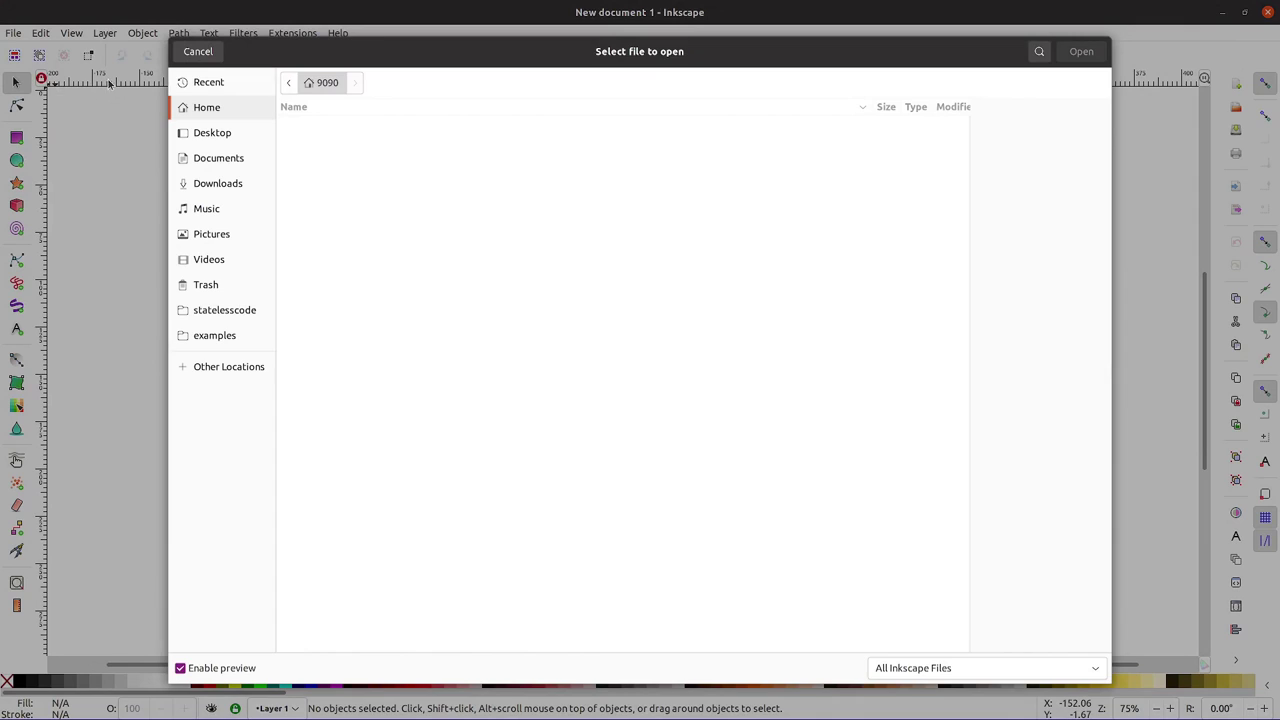
left_click(212, 369)
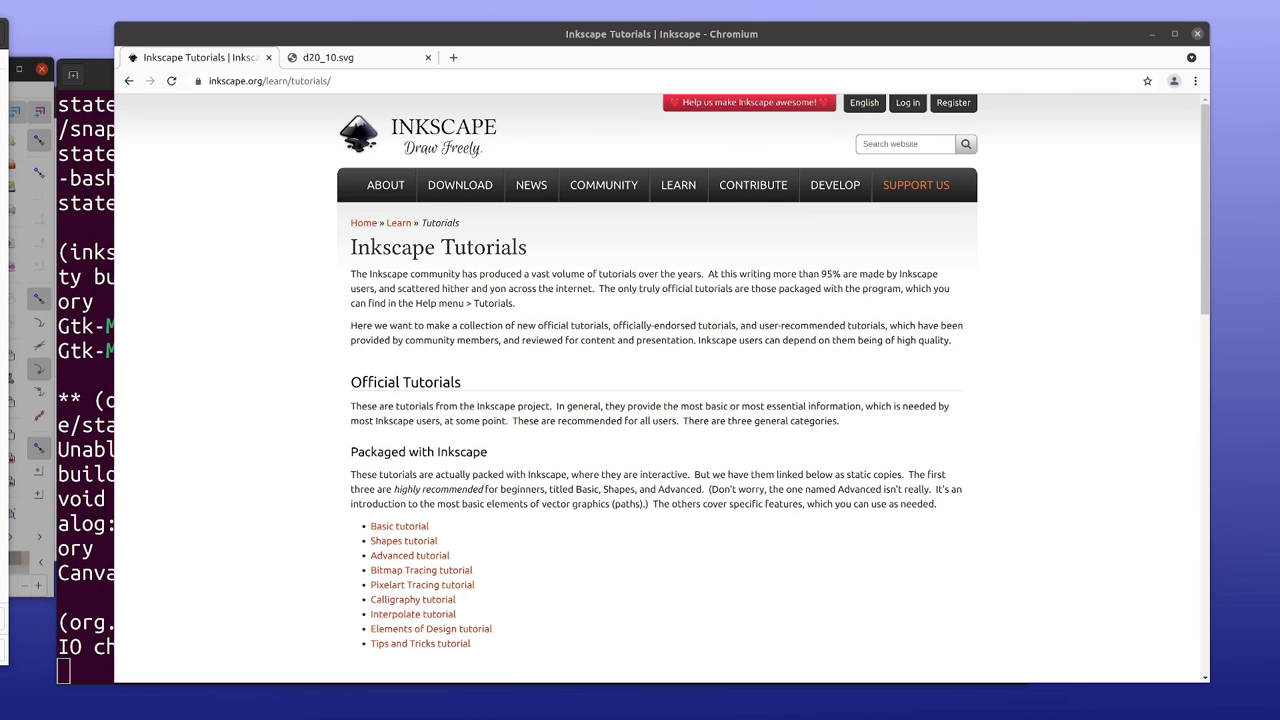
key("ctrl+o")
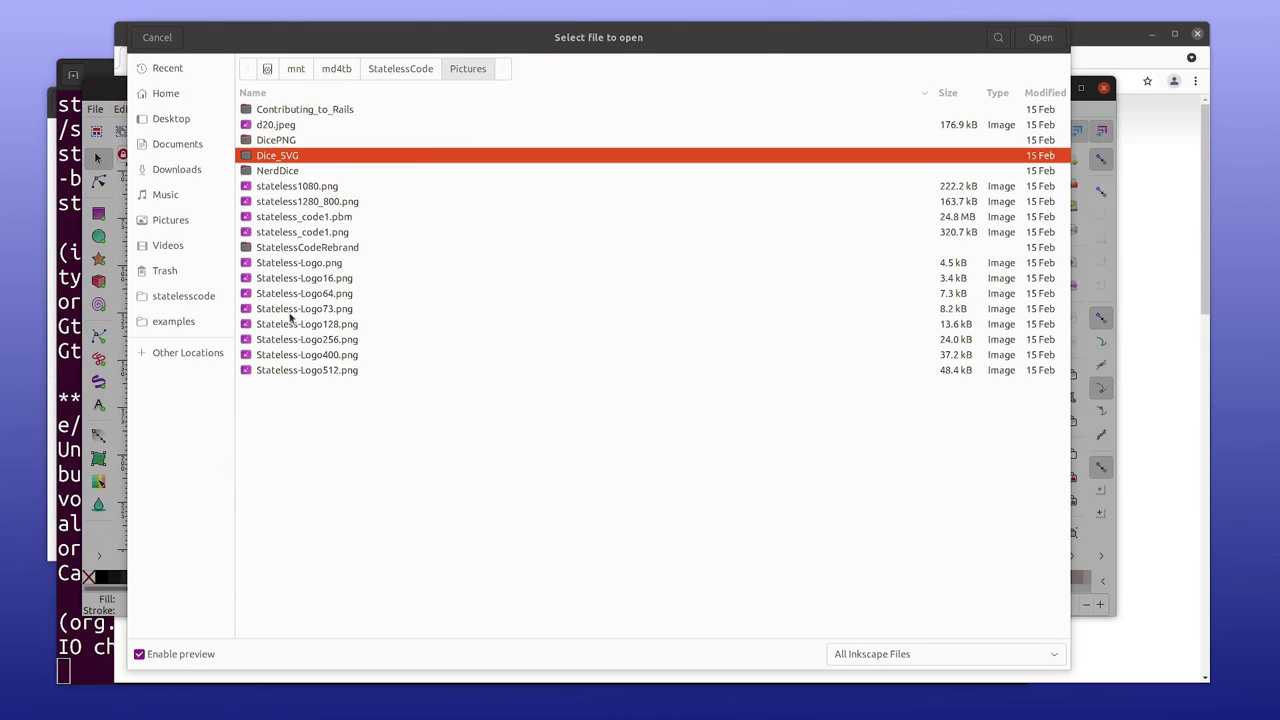
double_click(251, 159)
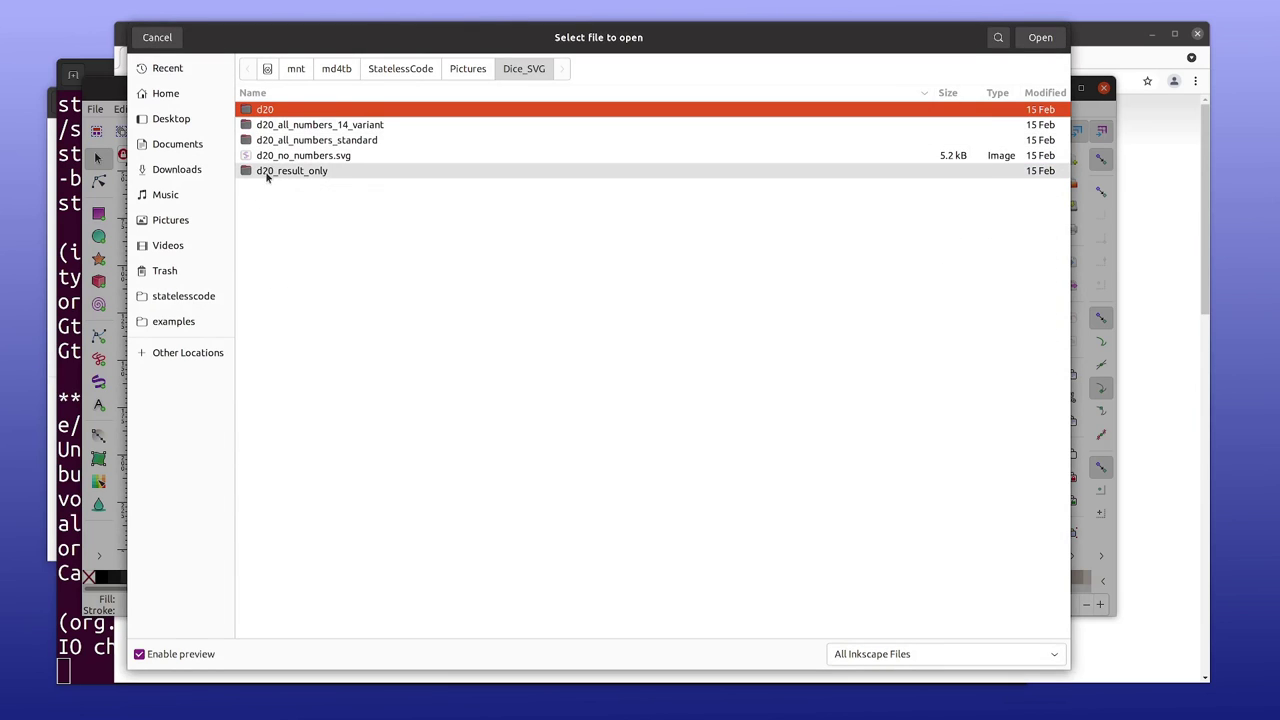
left_click(258, 157)
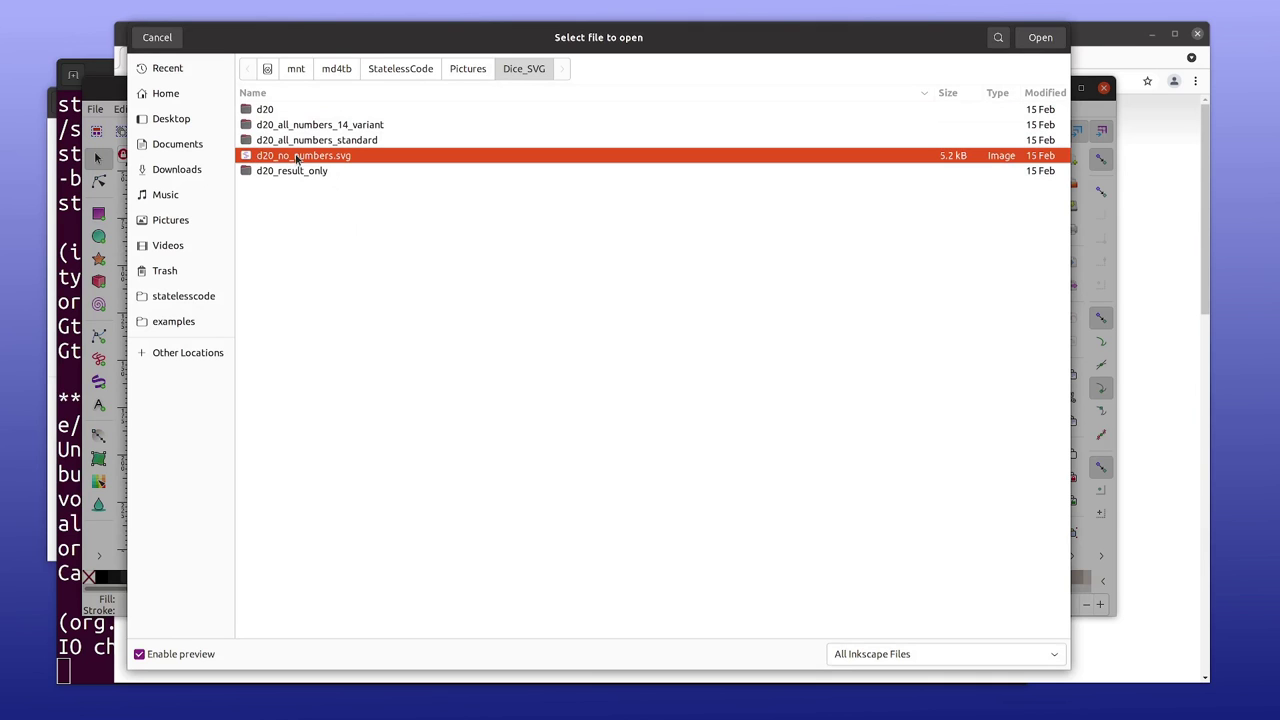
double_click(297, 157)
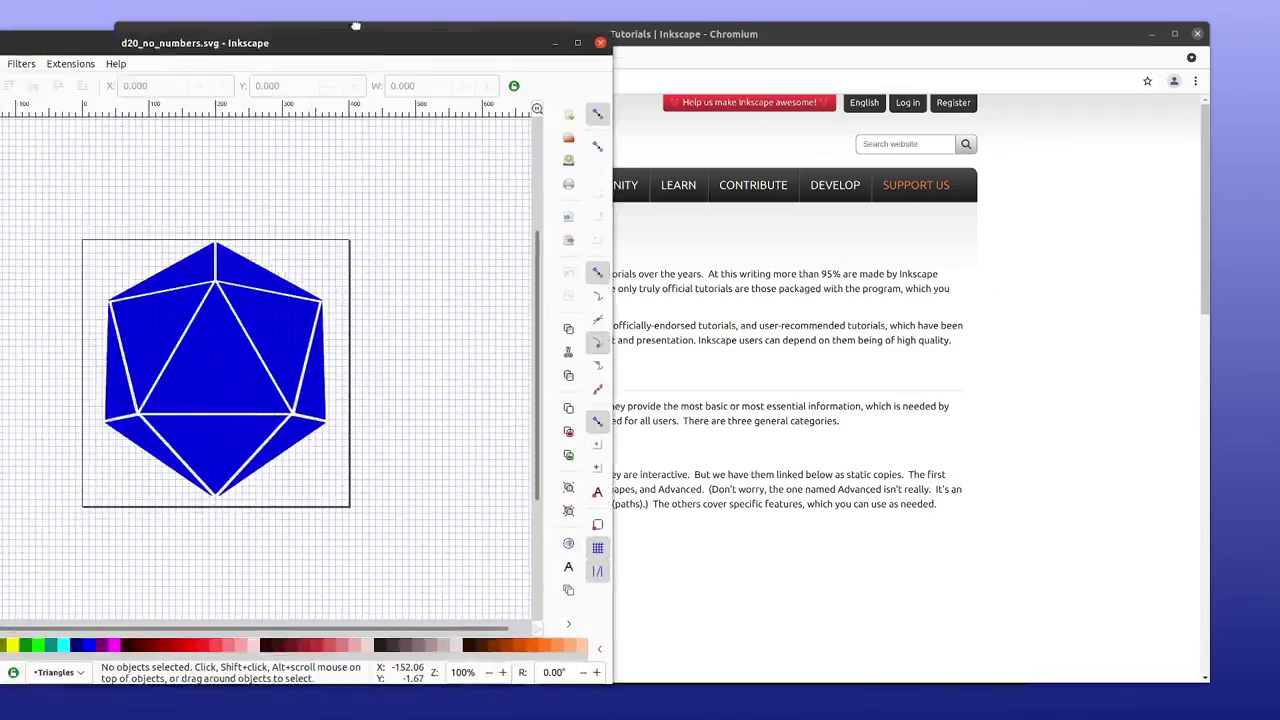
Centre and widen the Inkscape window, then trial-shrink the central triangle and undo it.
left_click_drag(300, 22, 674, 27)
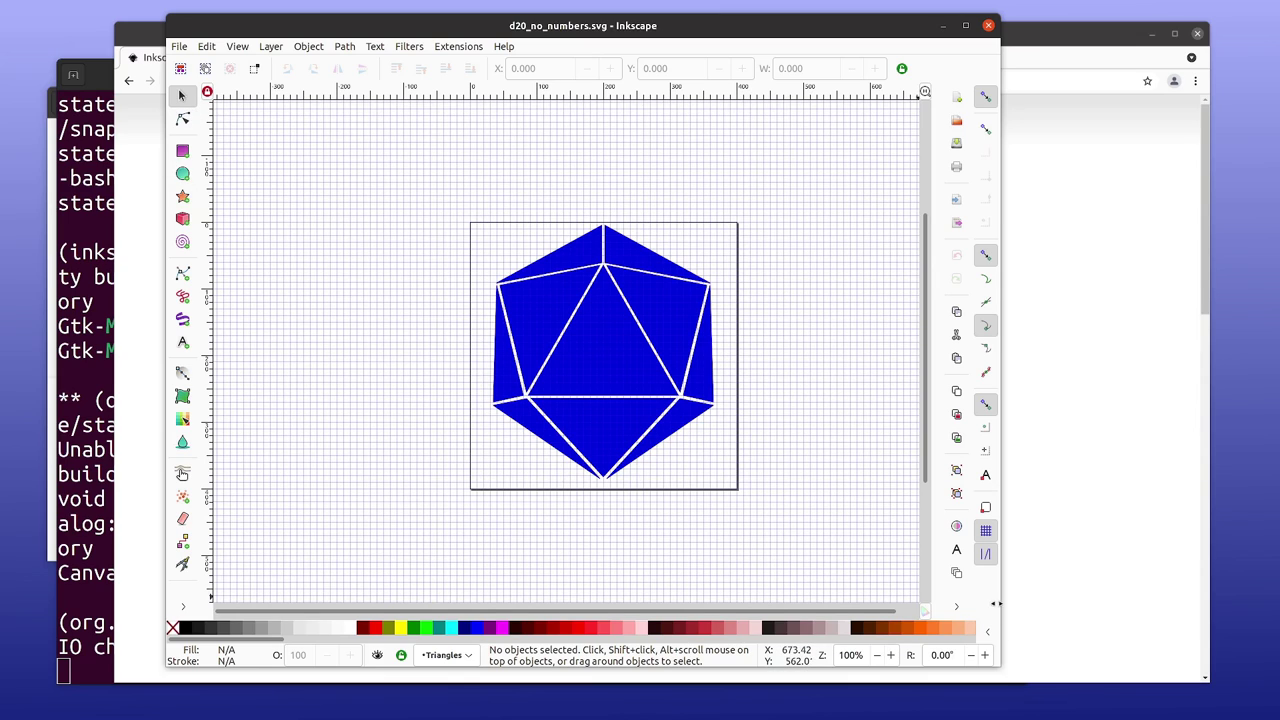
left_click_drag(996, 602, 1100, 597)
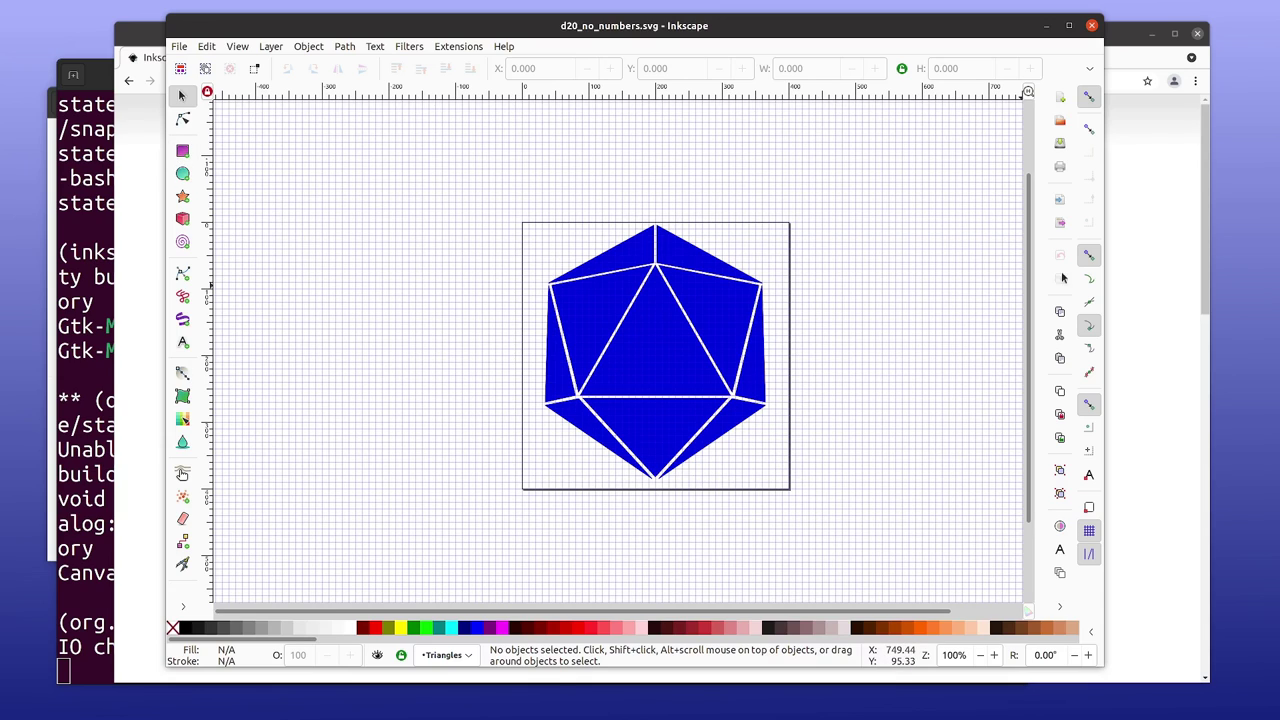
left_click(660, 358)
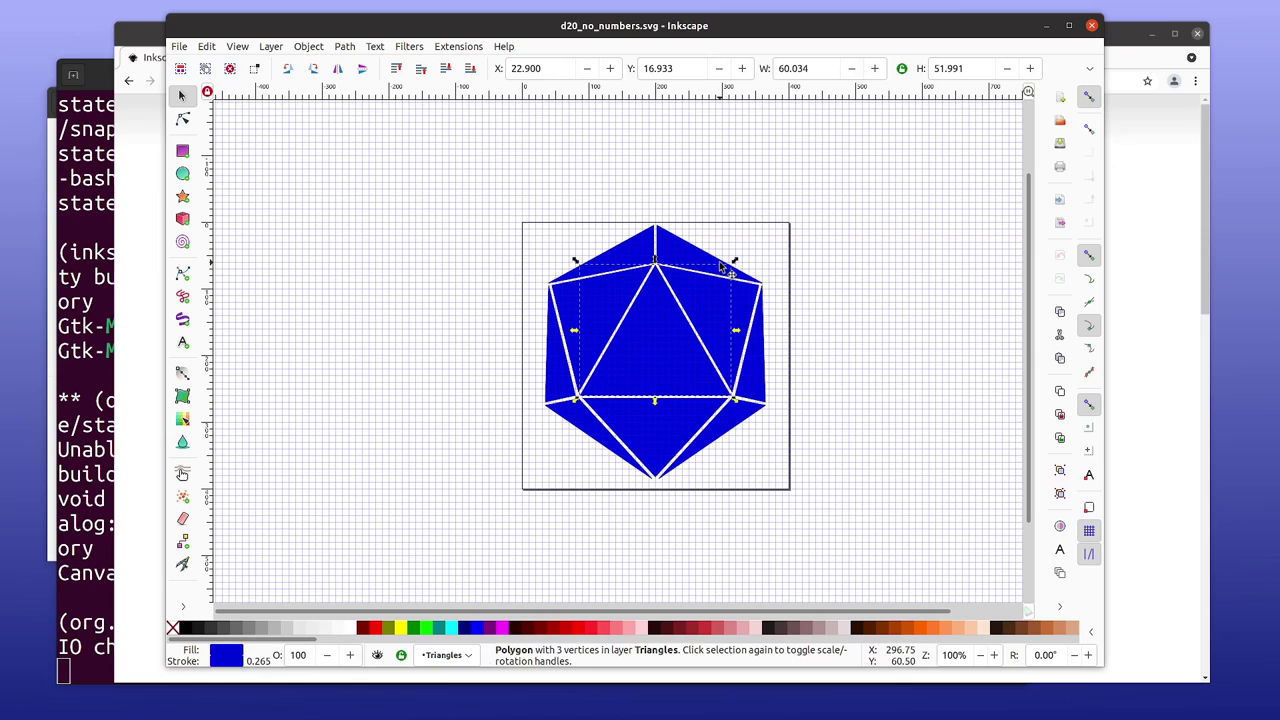
left_click_drag(737, 261, 722, 292)
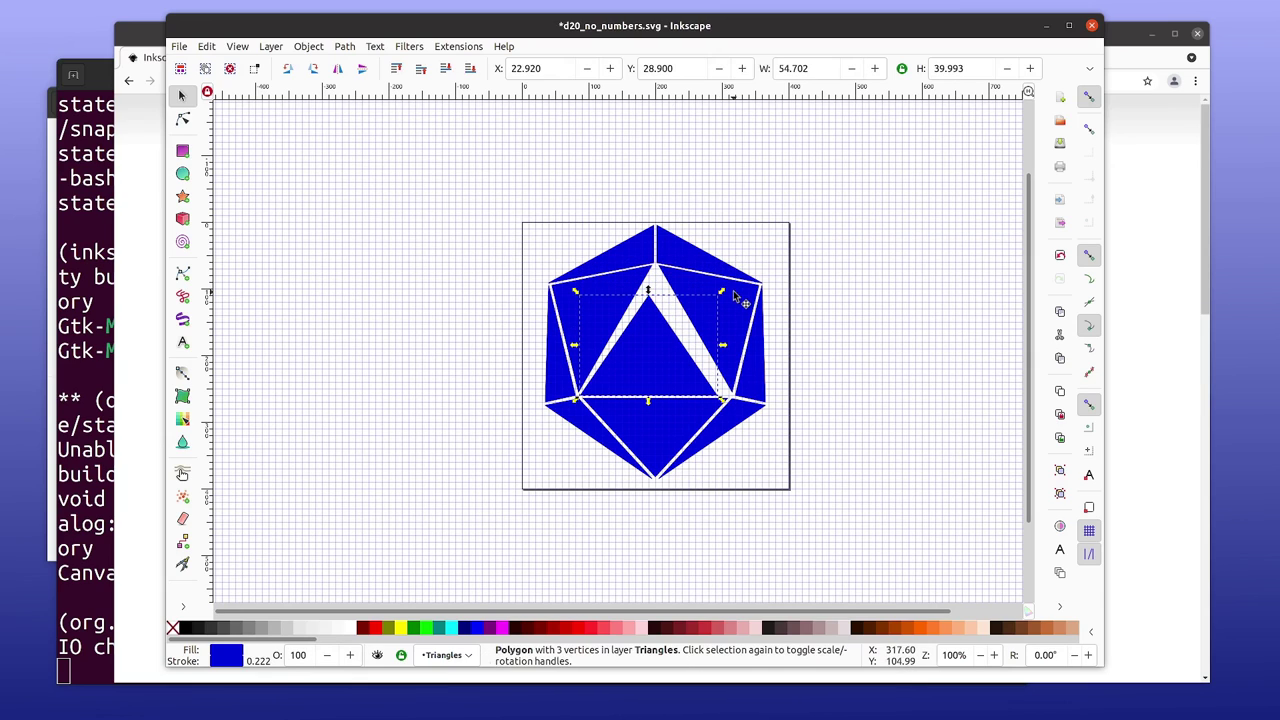
key("ctrl+z")
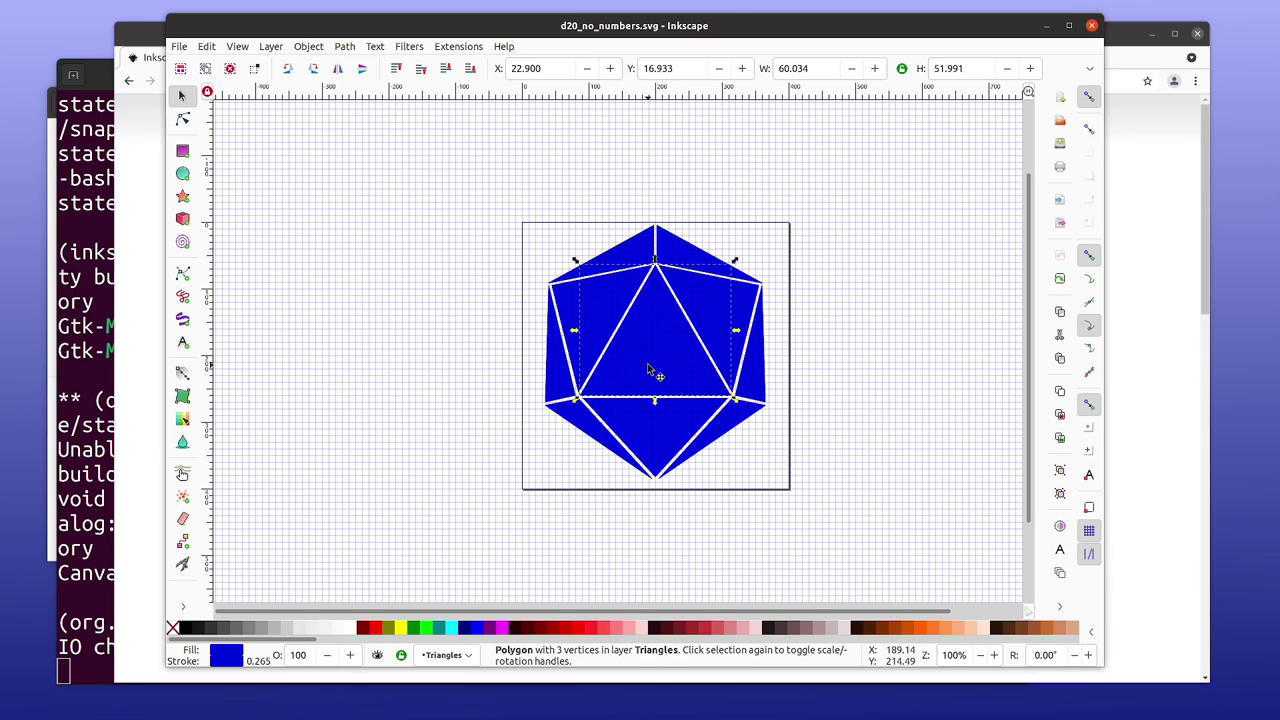
Change the central triangle's fill hue from 240 to 120 in HSL, making it green (00dd00ff).
left_click(222, 655)
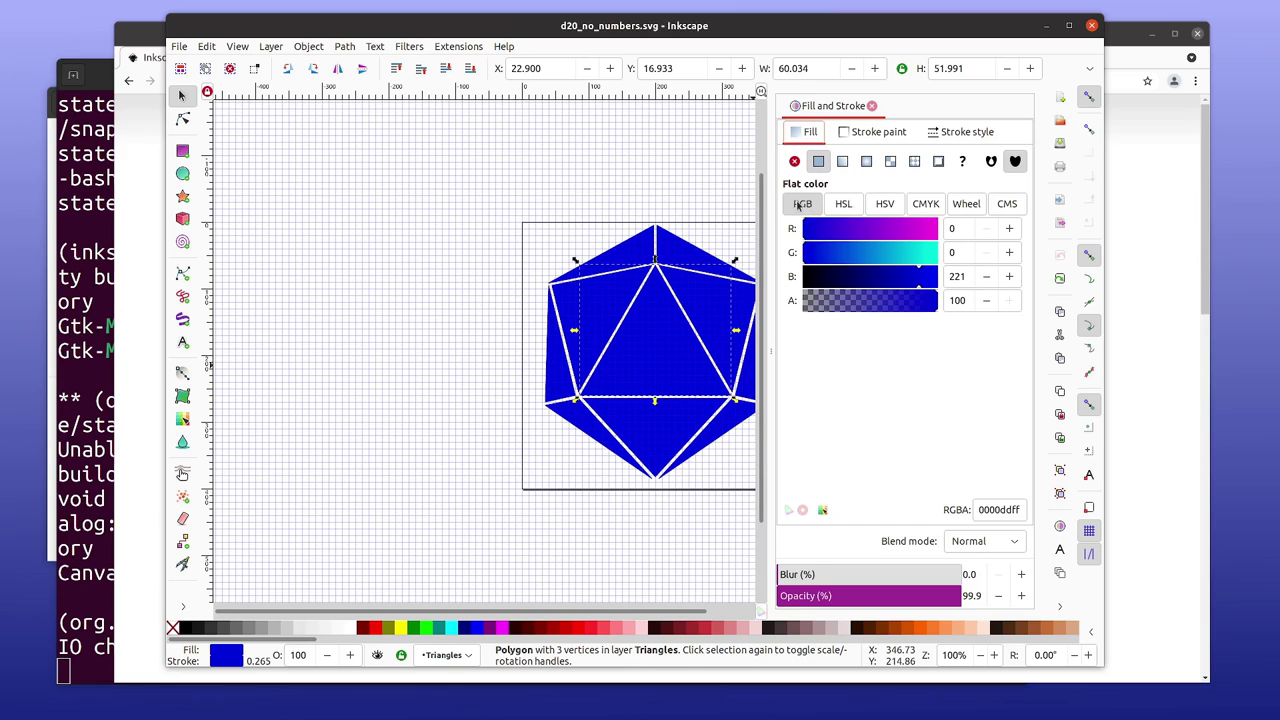
left_click(836, 205)
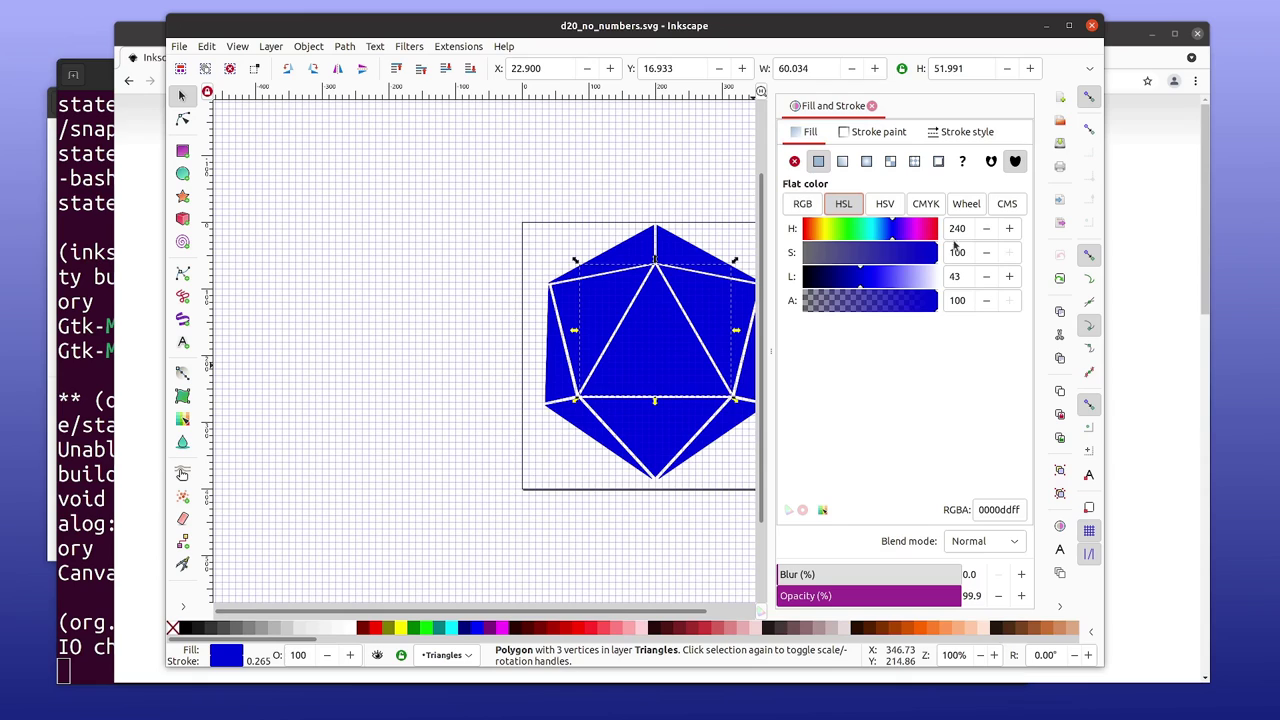
double_click(960, 228)
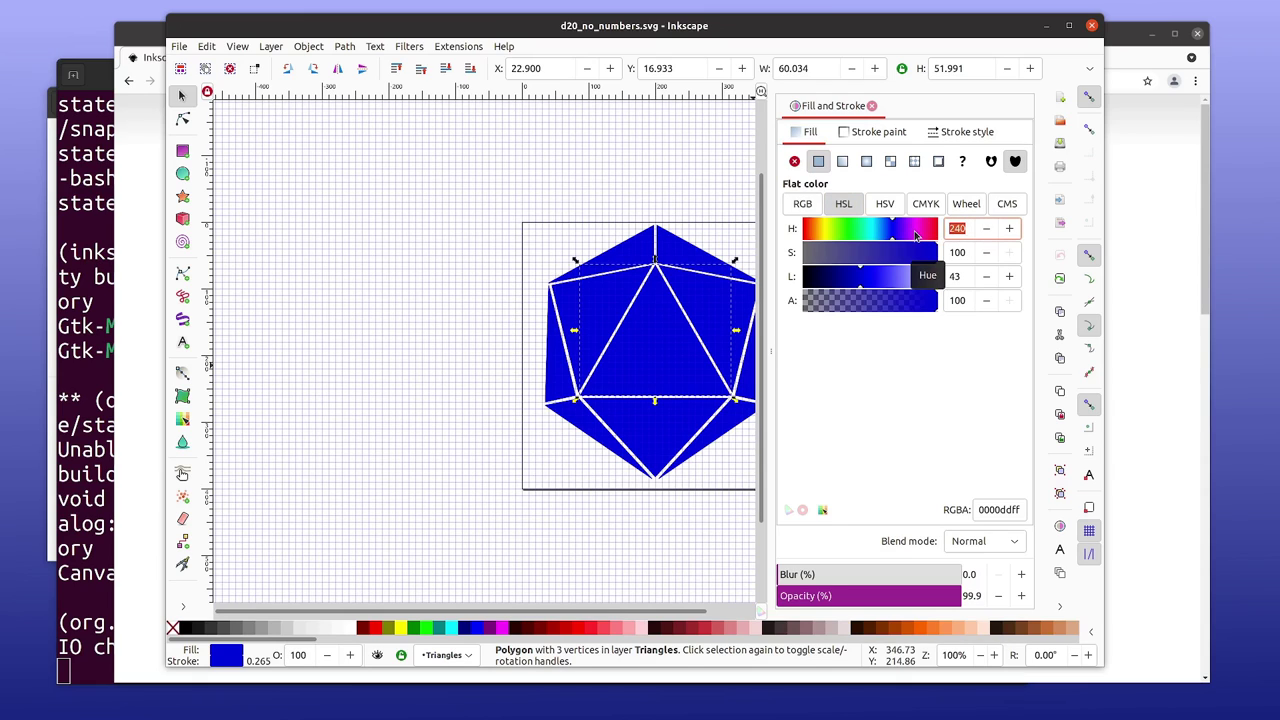
type("120")
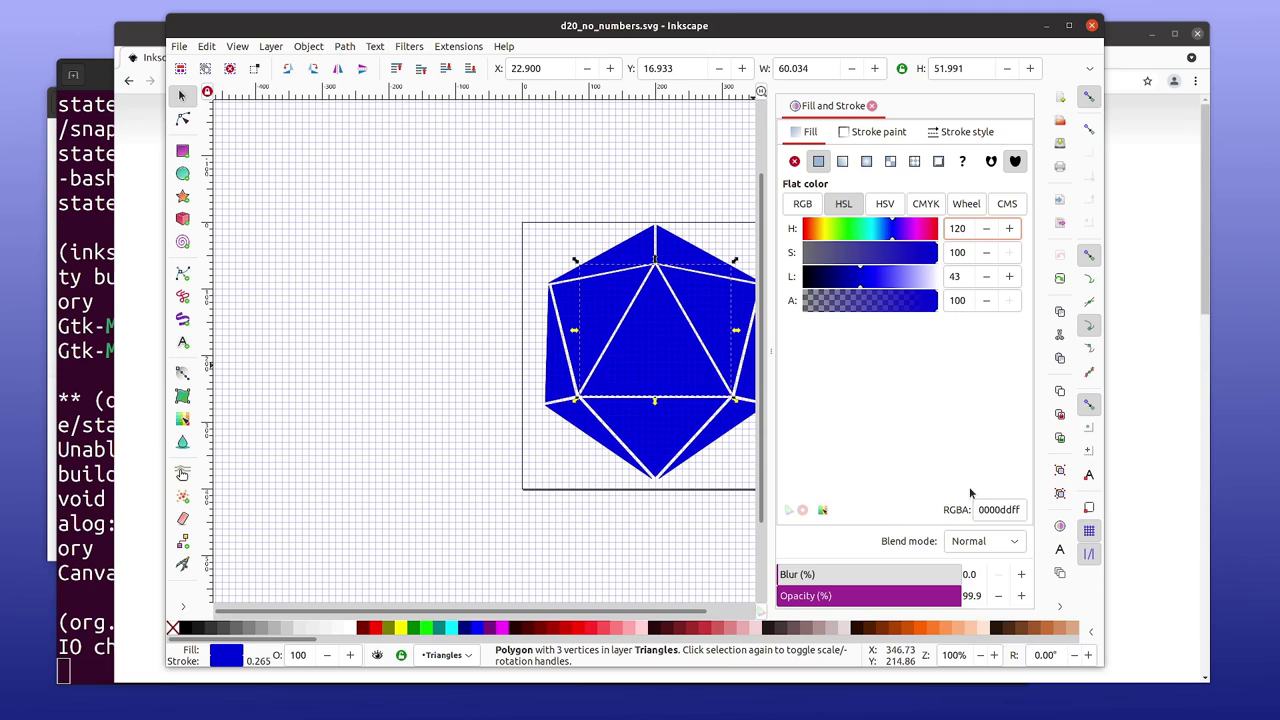
key("Return")
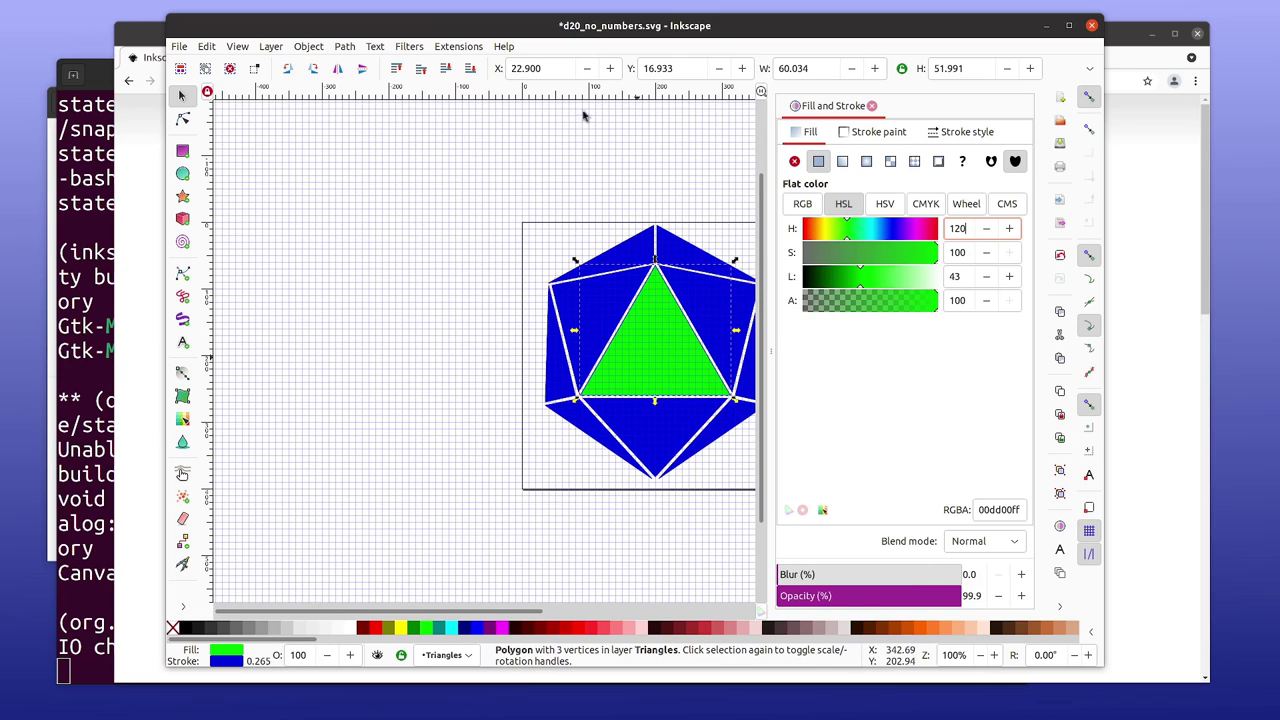
Close d20_no_numbers.svg without saving, discarding the green recolour, leaving New document 2.
left_click(178, 46)
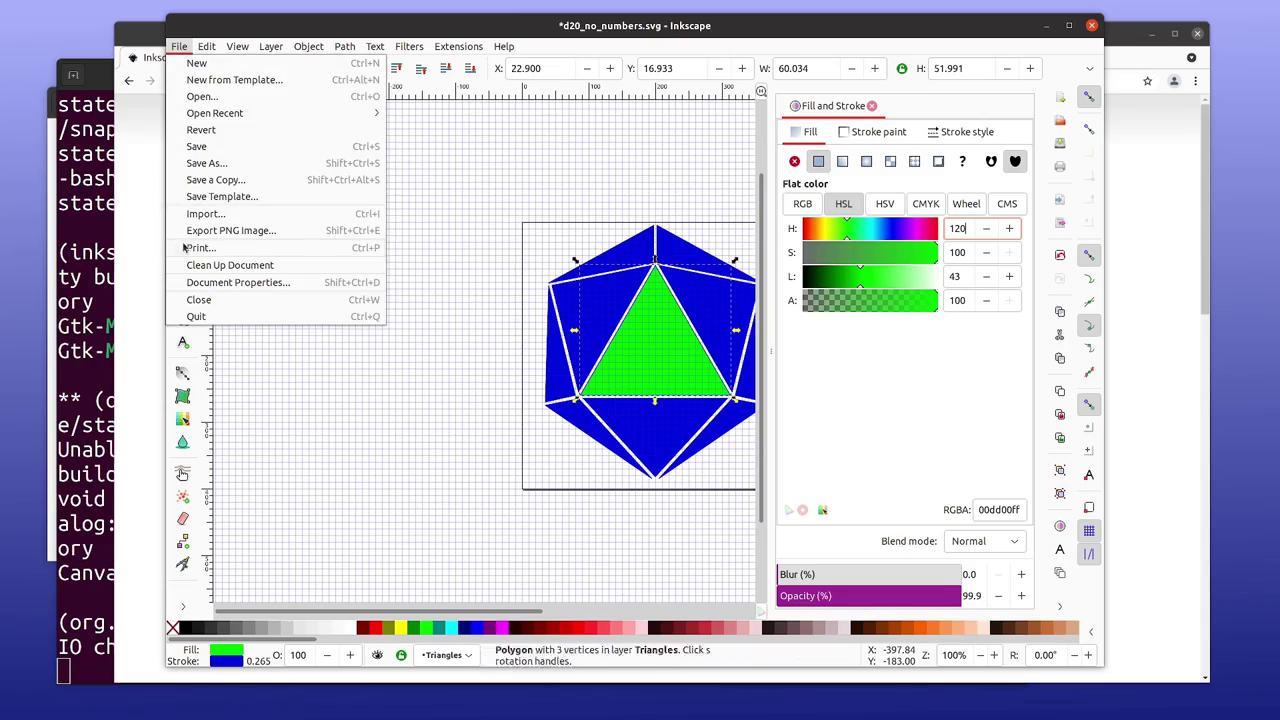
left_click(185, 299)
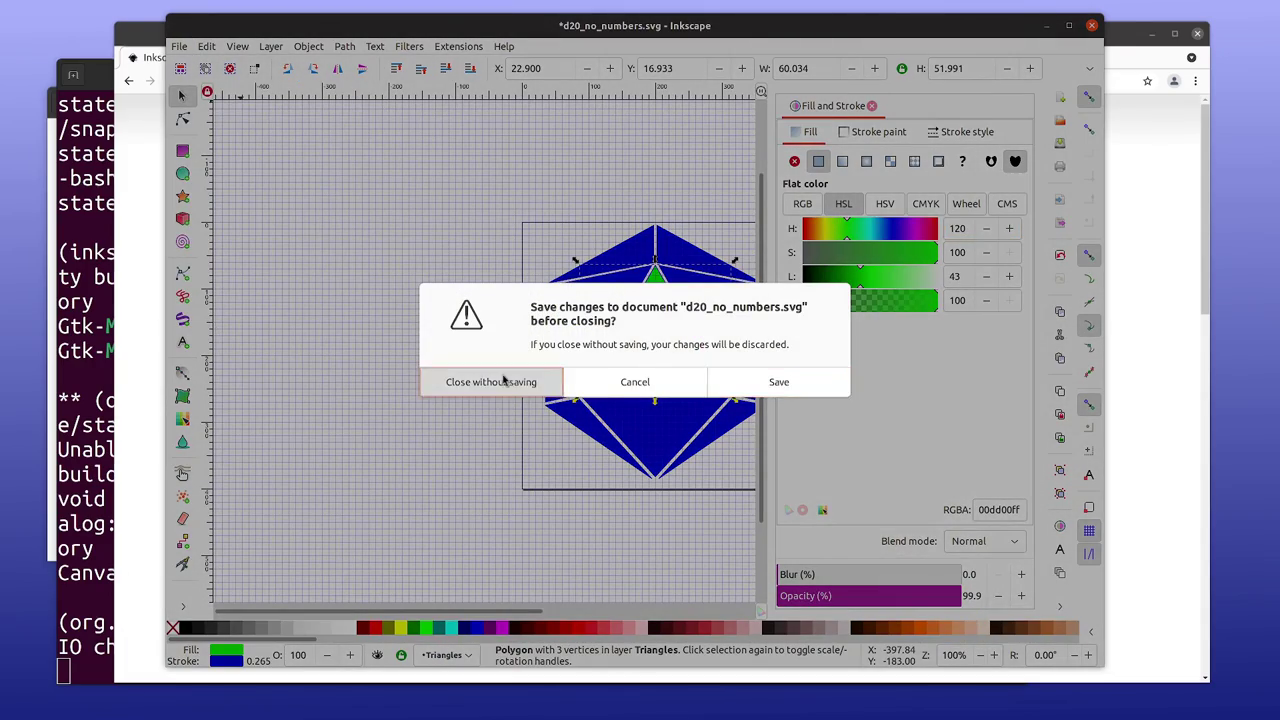
left_click(502, 378)
scroll(690, 379, "down", 1)
scroll(690, 379, "up", 11)
scroll(703, 271, "down", 6)
scroll(460, 330, "down", 5)
scroll(476, 320, "up", 5)
scroll(476, 320, "down", 3)
scroll(476, 321, "up", 1)
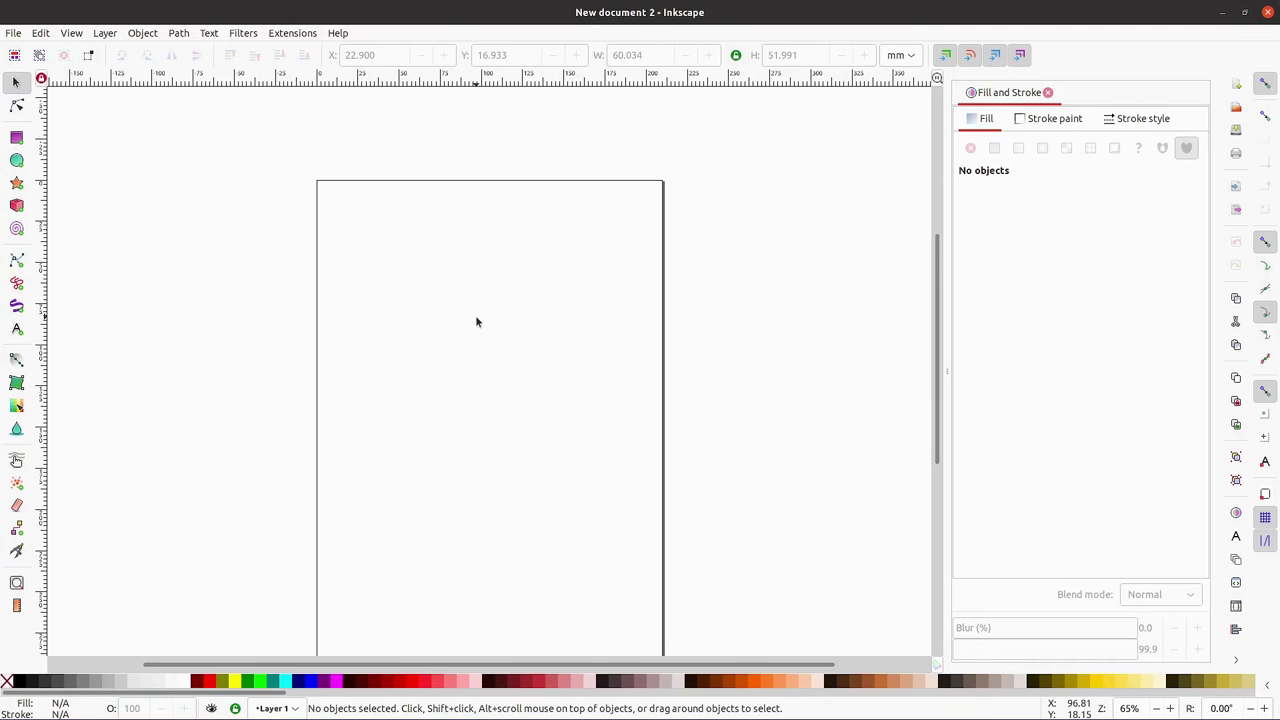
scroll(476, 321, "down", 2)
scroll(476, 321, "up", 1)
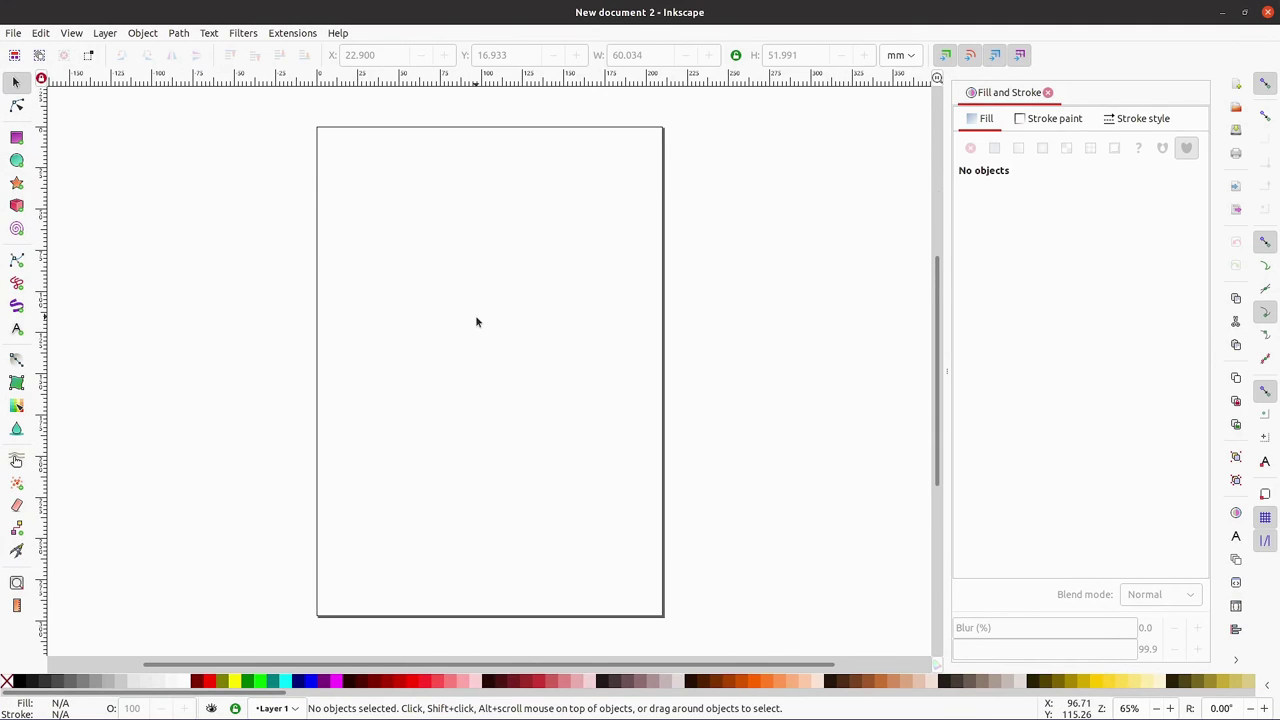
scroll(476, 321, "up", 2)
scroll(476, 321, "down", 1)
scroll(476, 321, "down", 1)
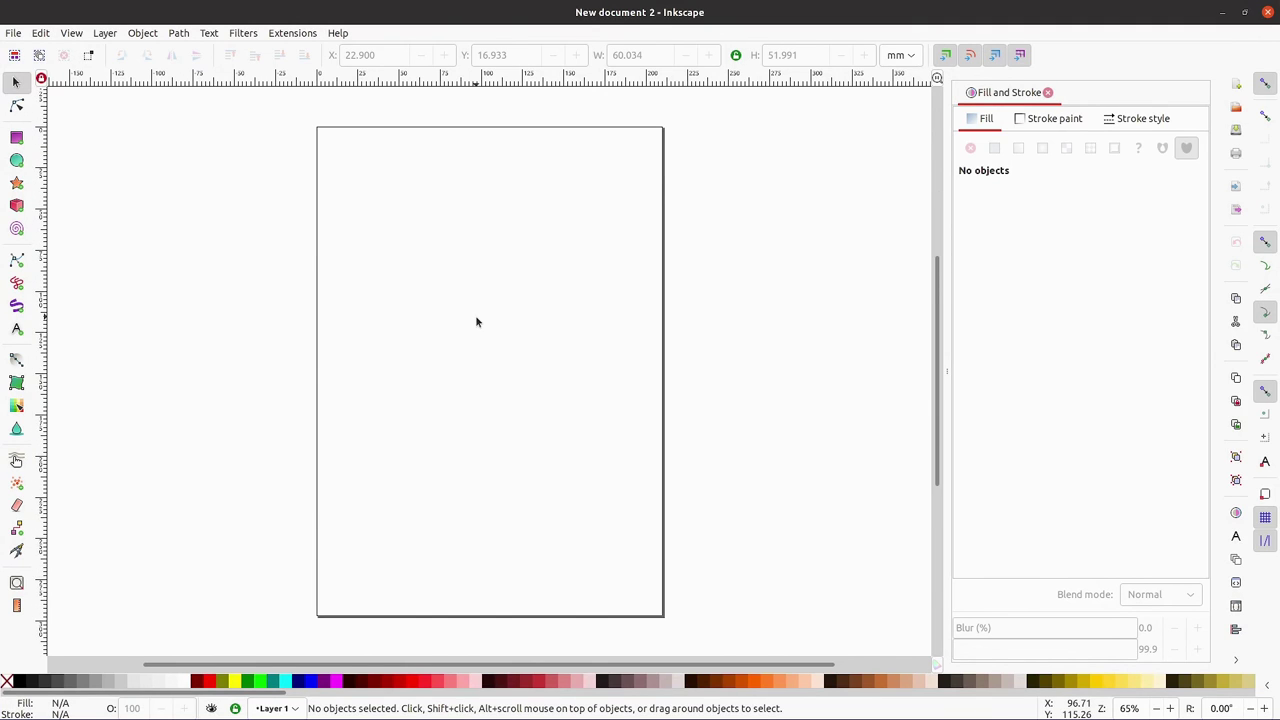